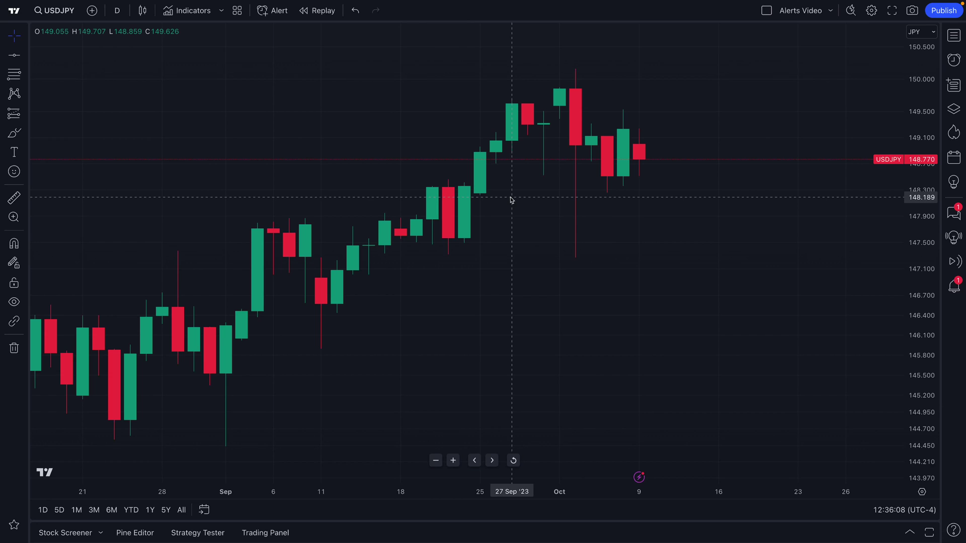
- Zoom in on the USDJPY daily chart and centre the early October candles
scroll(451, 290, up, 4)
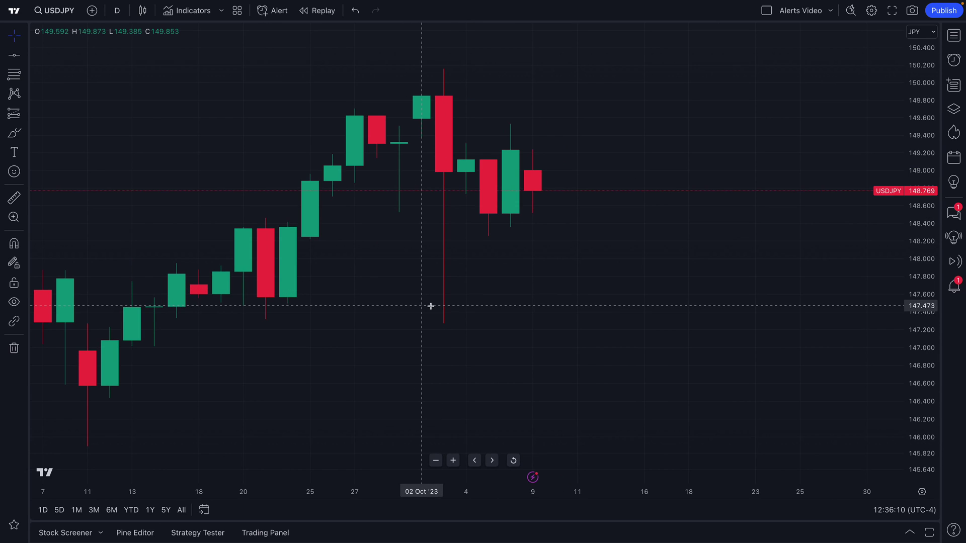
drag(424, 308, 347, 272)
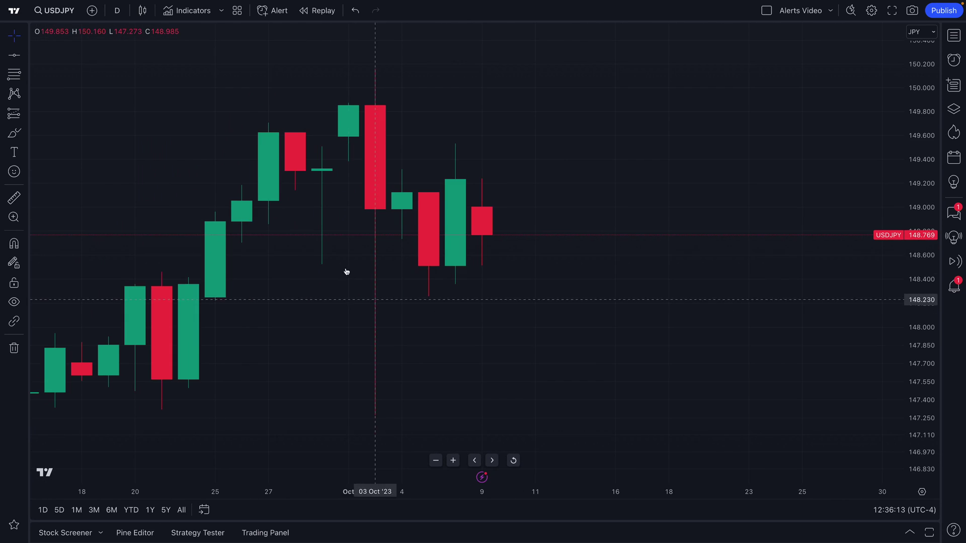
- Start a new USDJPY price alert, move its dialog left, and set the price to 150
click(273, 11)
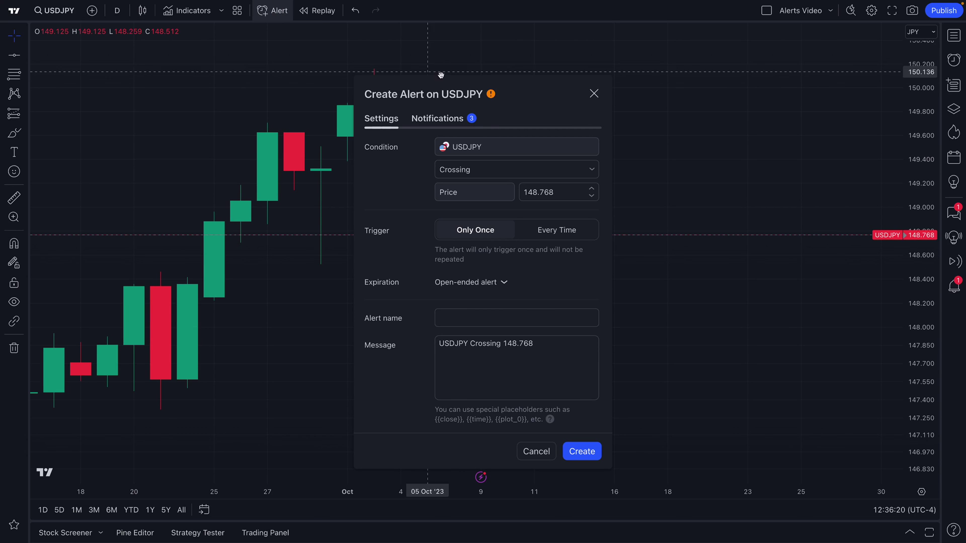
drag(508, 93, 219, 75)
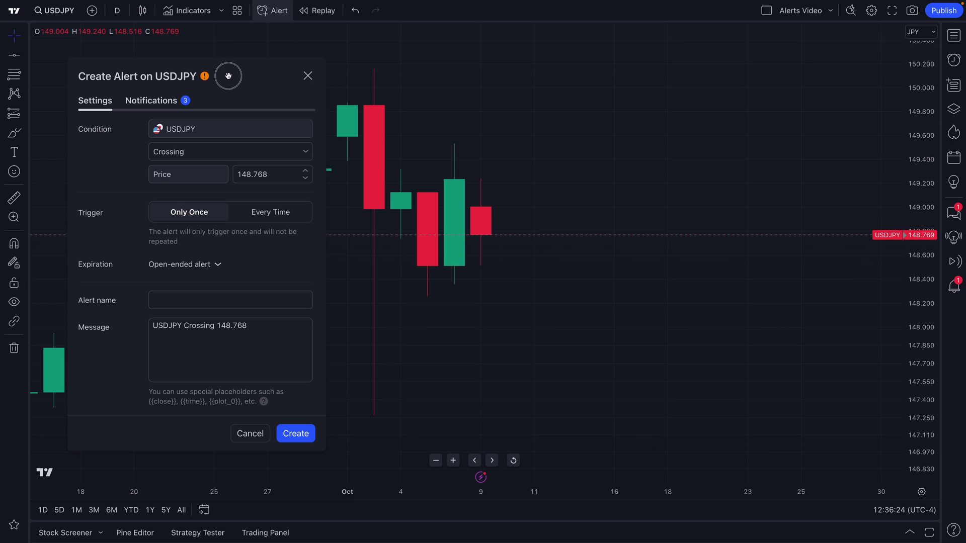
drag(427, 296, 541, 280)
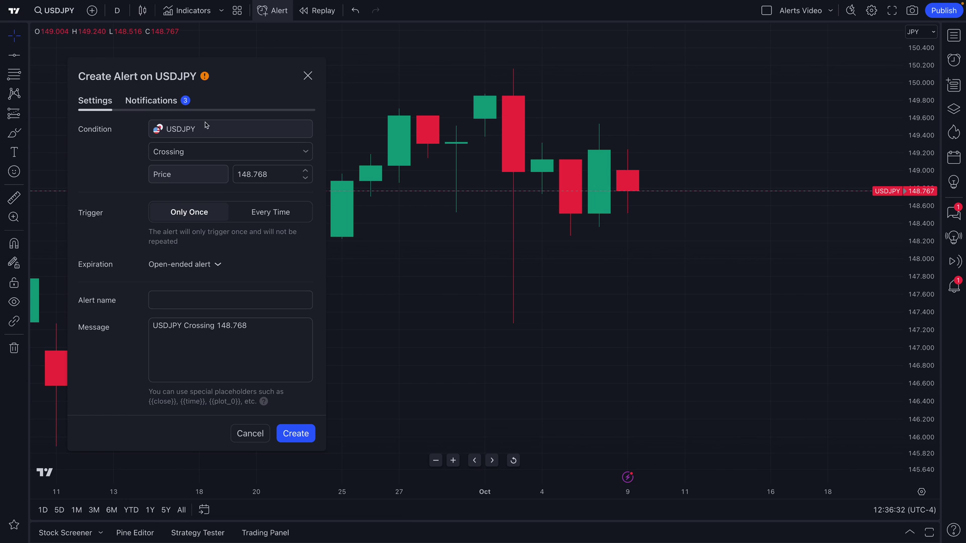
double_click(268, 174)
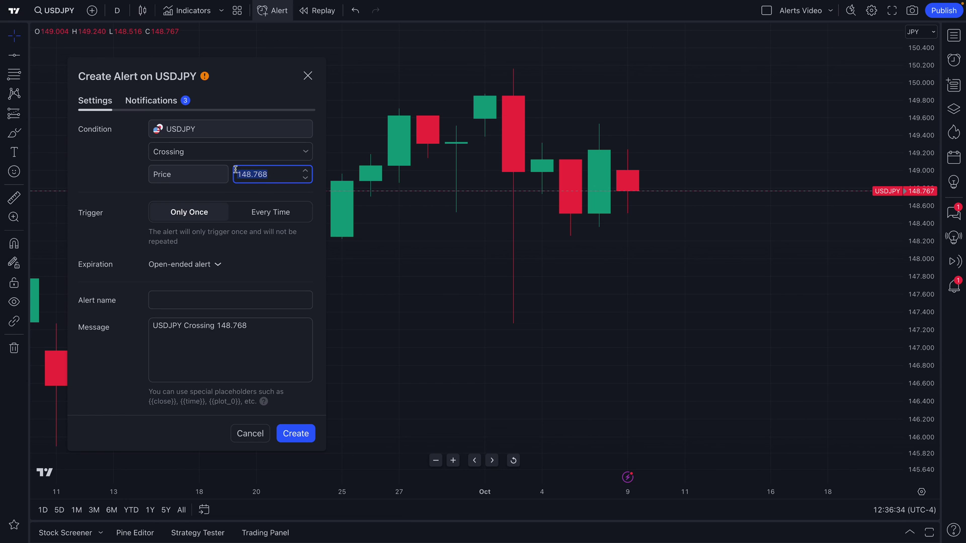
text(150)
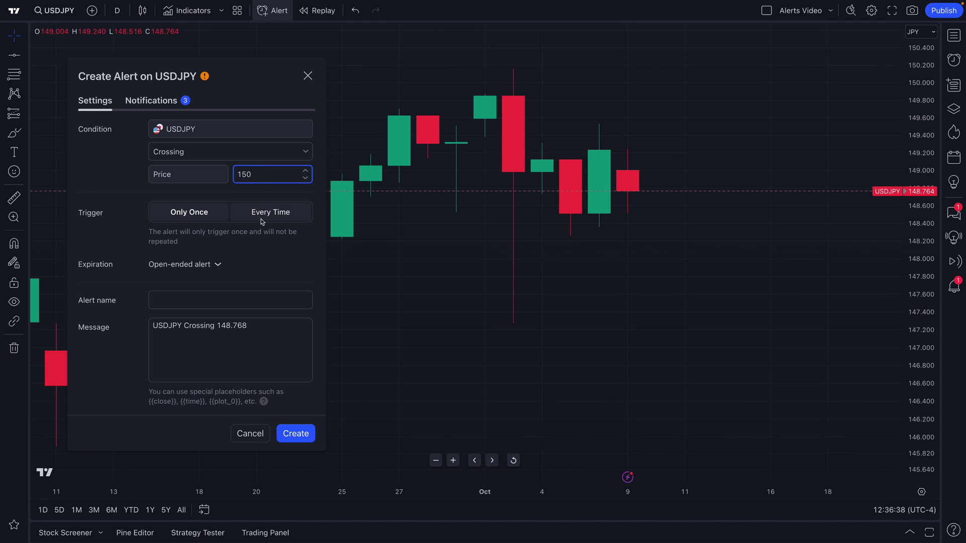
double_click(246, 174)
click(246, 174)
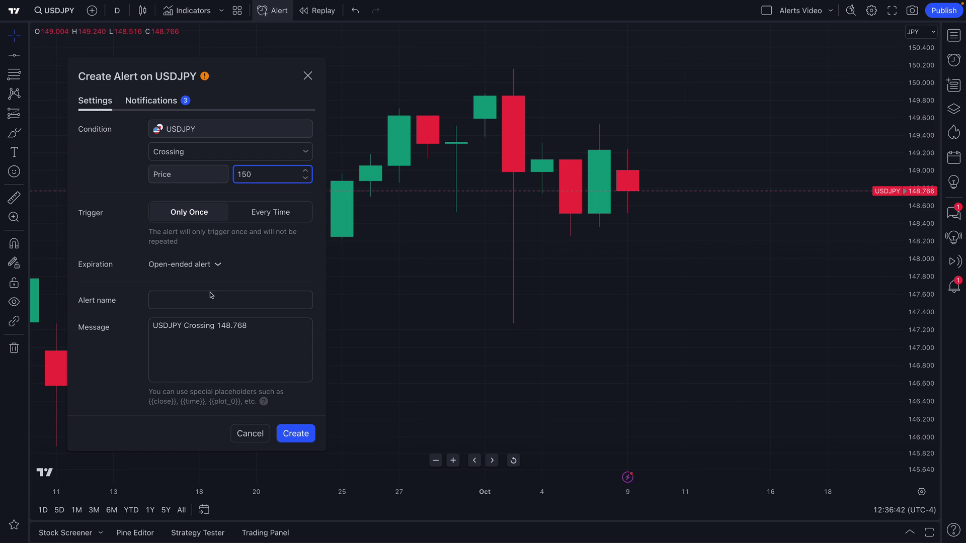
- Name the alert 'USDJPY Alert Test #1'
click(180, 303)
text(USDJP)
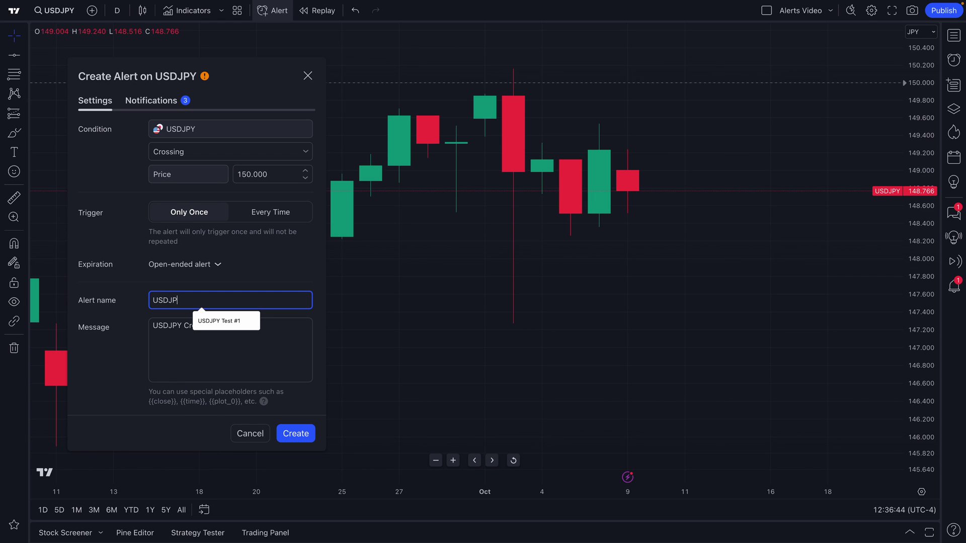
text(Y Alert Test #1)
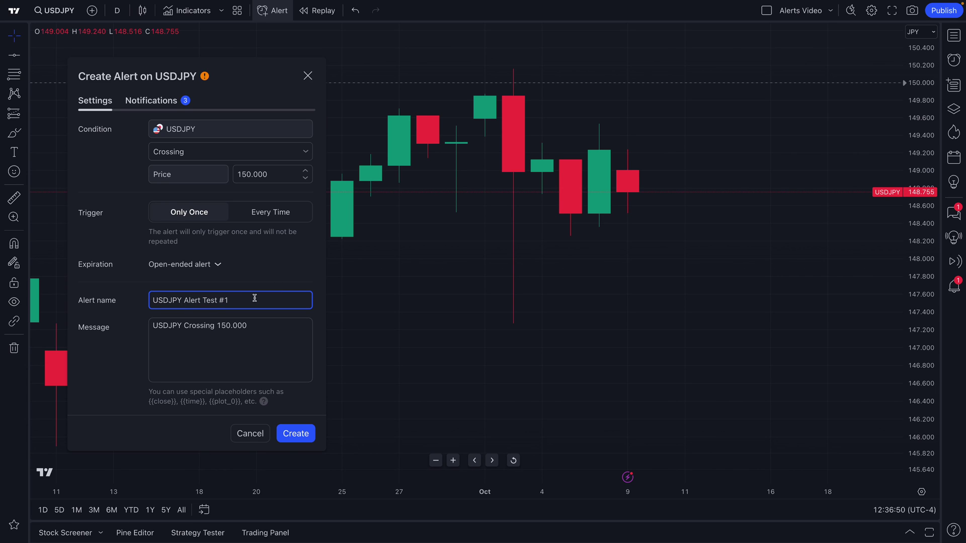
drag(254, 298, 250, 327)
click(154, 300)
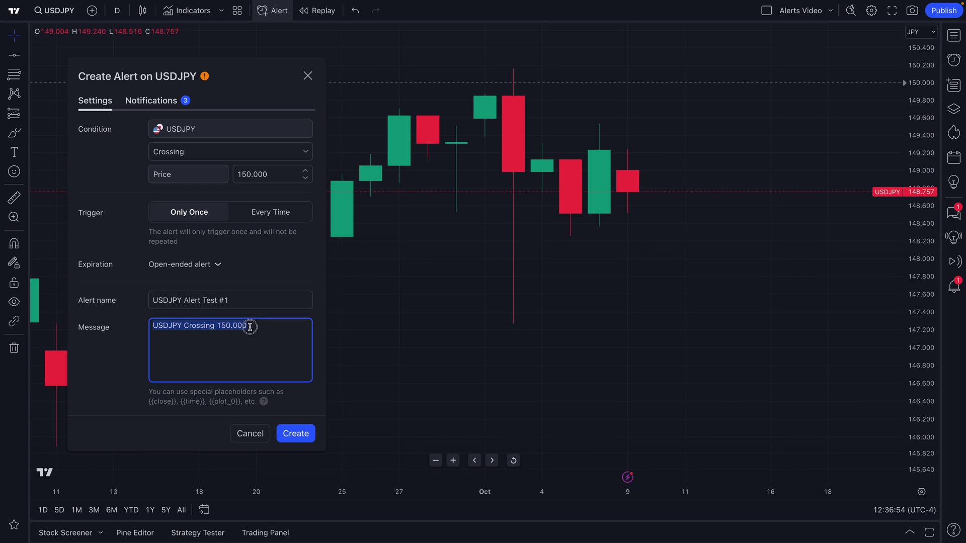
click(249, 327)
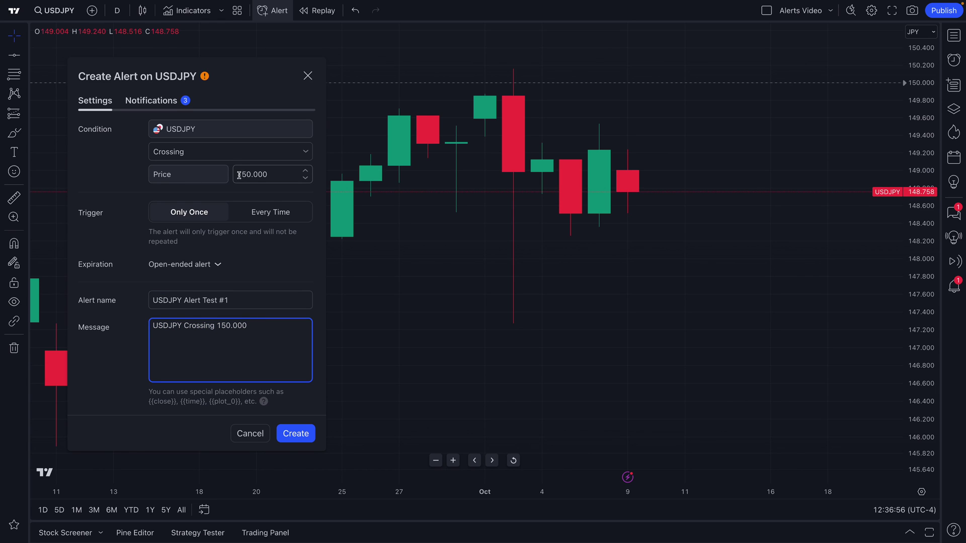
drag(241, 172, 268, 176)
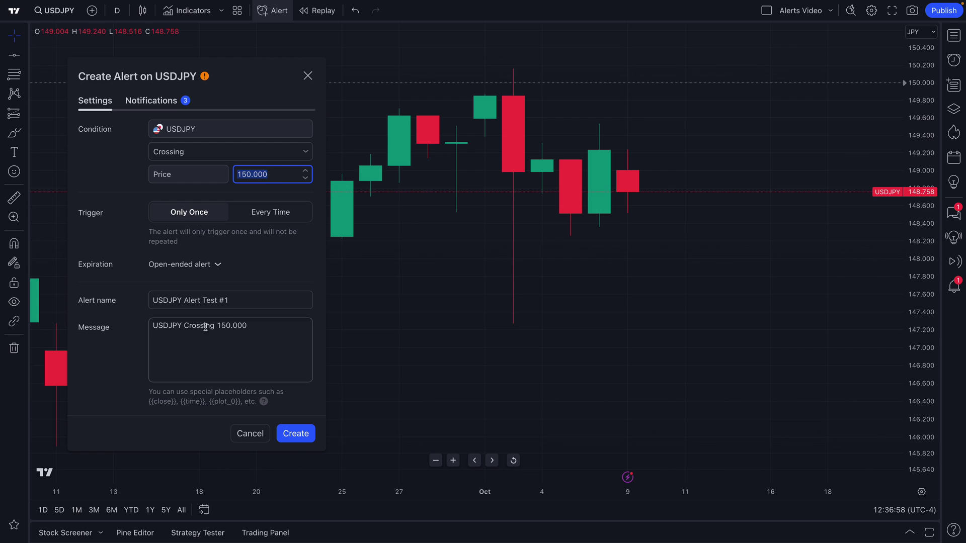
- Append '- Alert Video Test' to the alert message and create the alert
click(155, 325)
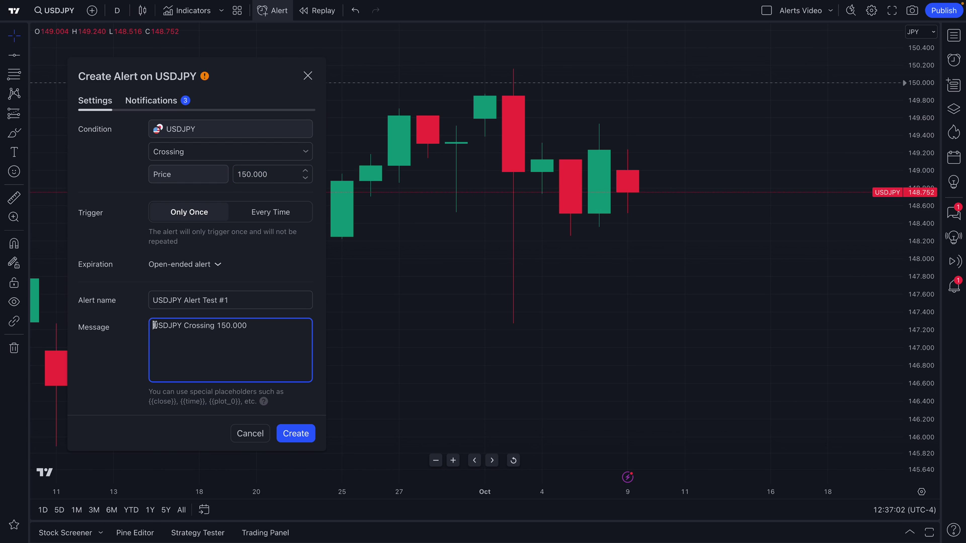
key(End)
text(- Alert Video Test)
click(327, 421)
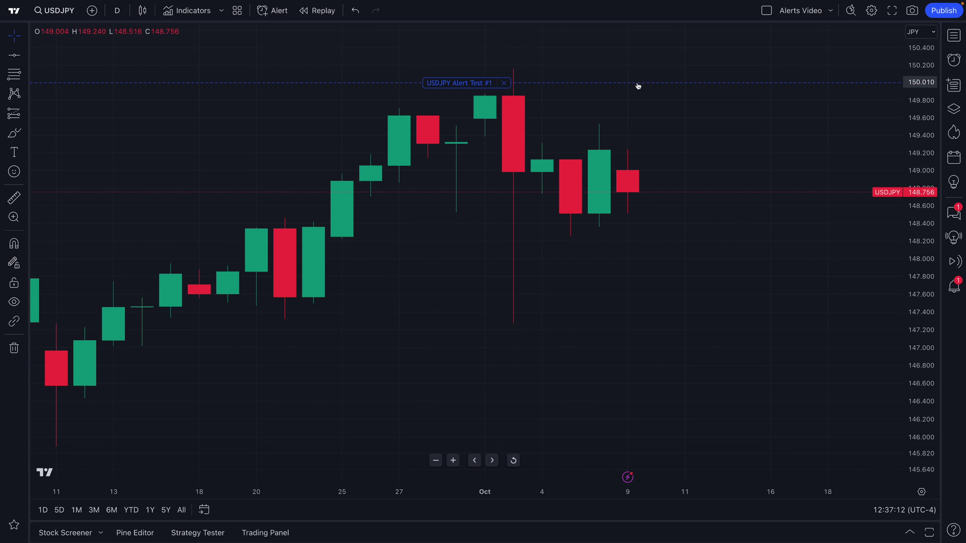
- Draw an arrow marker from the 10 Oct candle up near 150.49, then delete it
scroll(637, 86, down, 3)
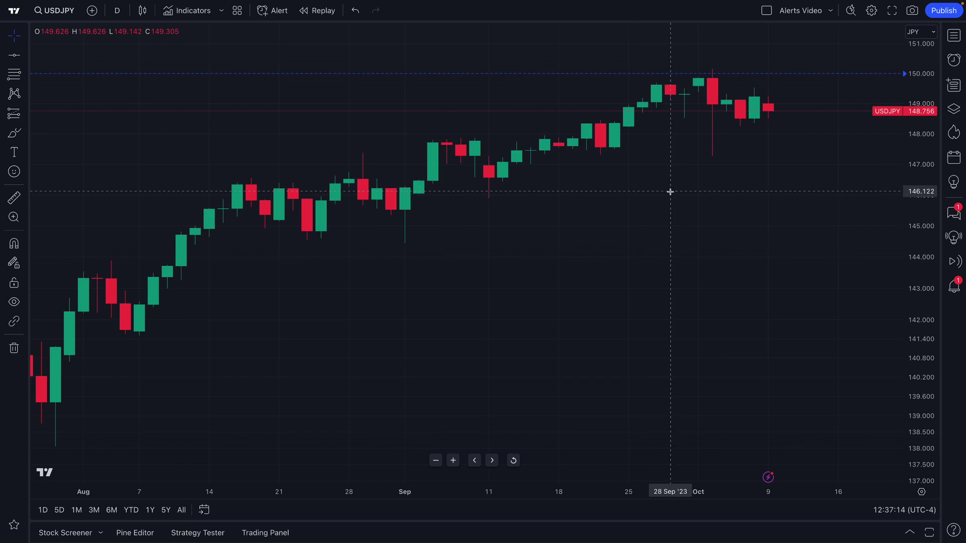
scroll(670, 192, up, 3)
click(27, 136)
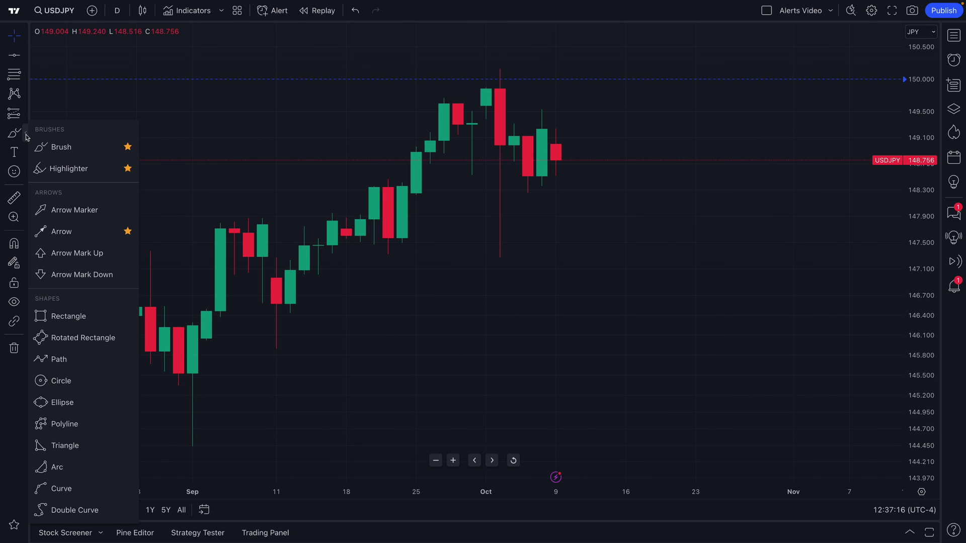
click(71, 210)
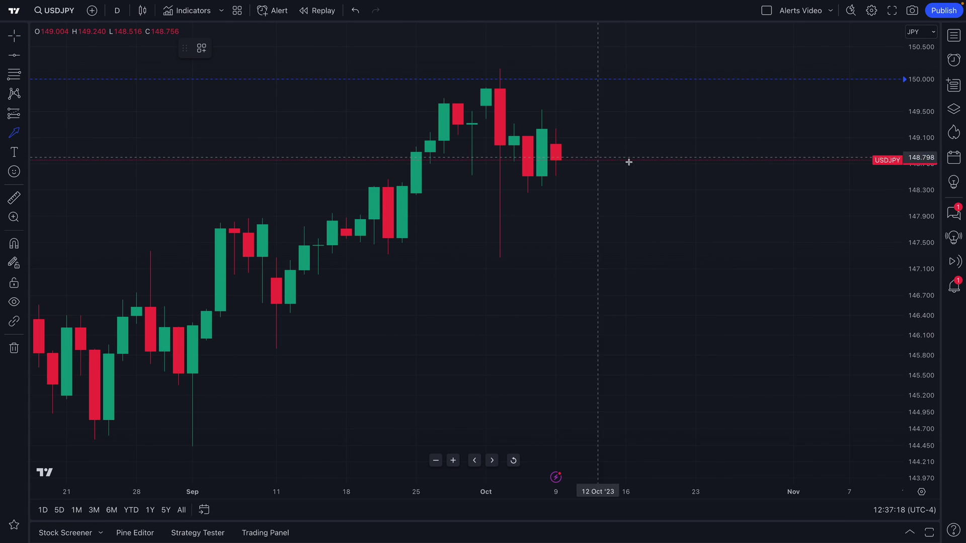
click(569, 165)
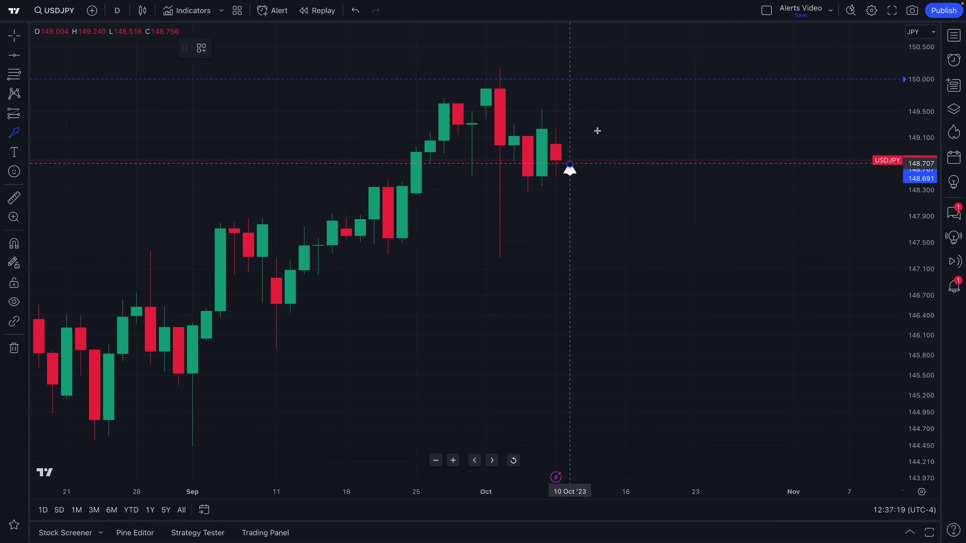
click(668, 47)
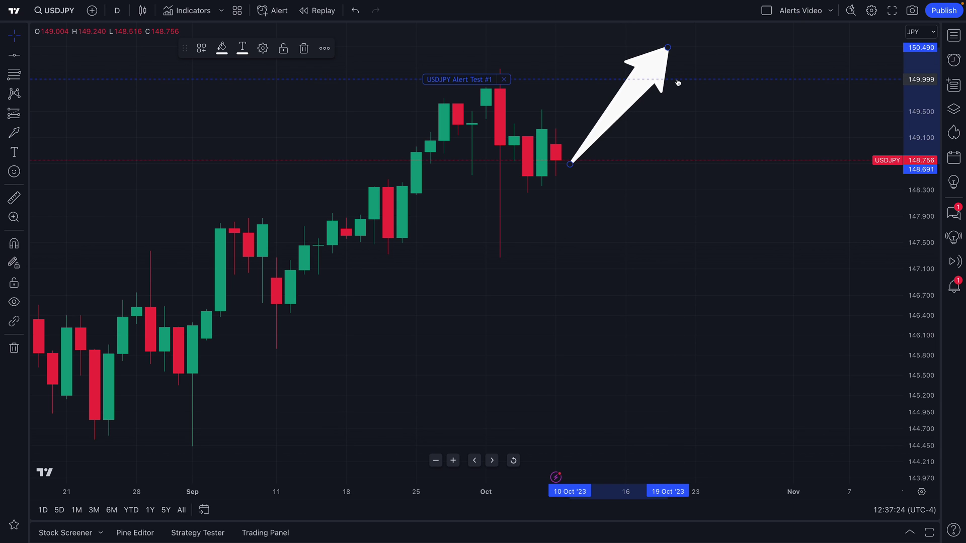
key(Delete)
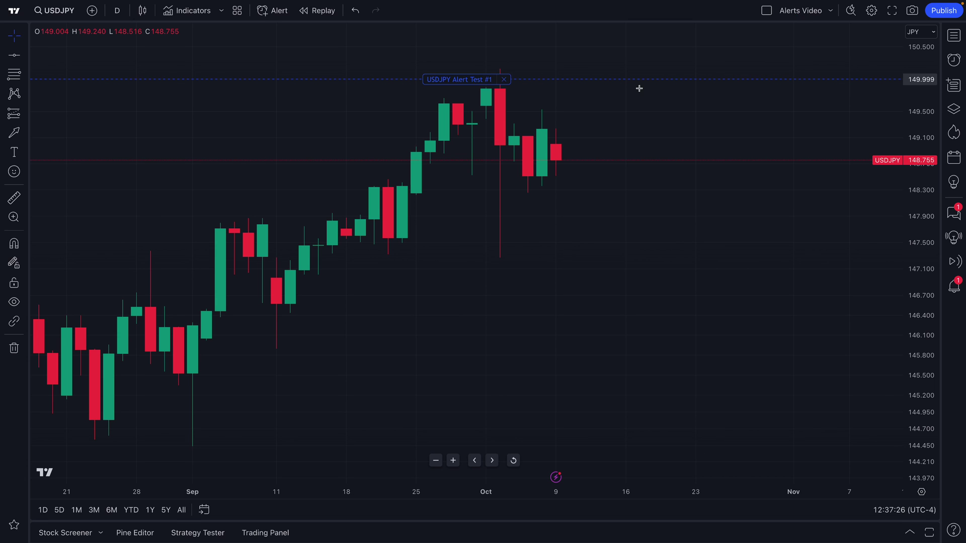
drag(635, 80, 634, 79)
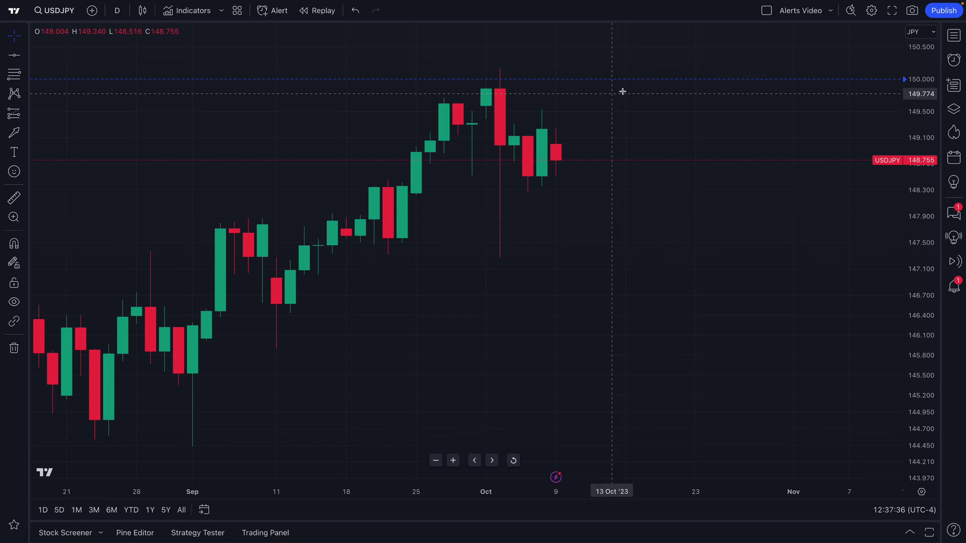
- Cancel a new chart alert without saving, then zoom out to show June through October
right_click(692, 77)
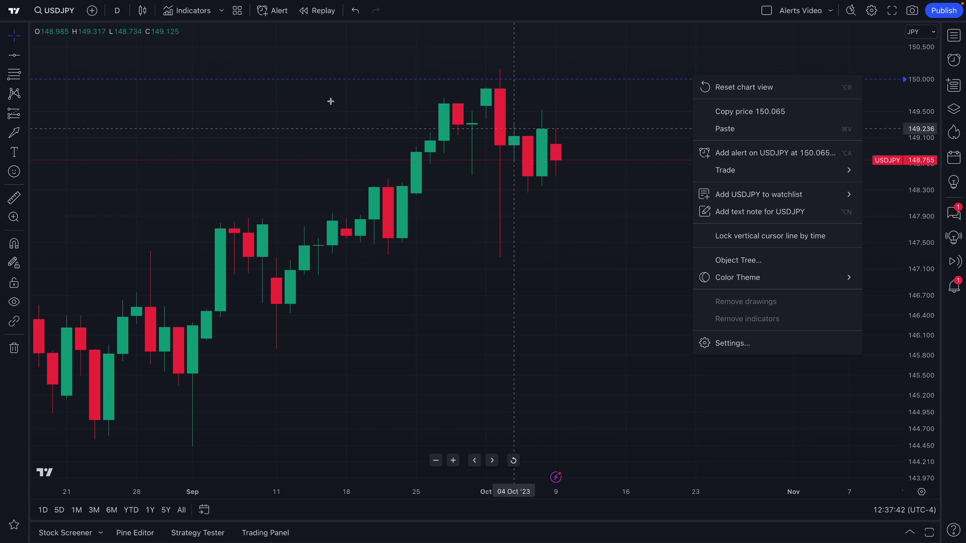
click(270, 13)
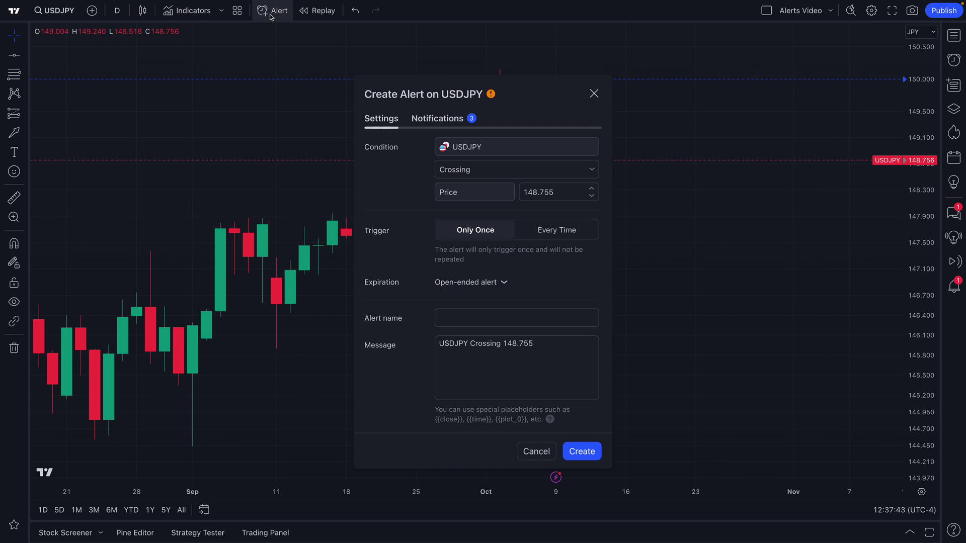
click(594, 93)
scroll(140, 136, down, 3)
scroll(140, 136, down, 2)
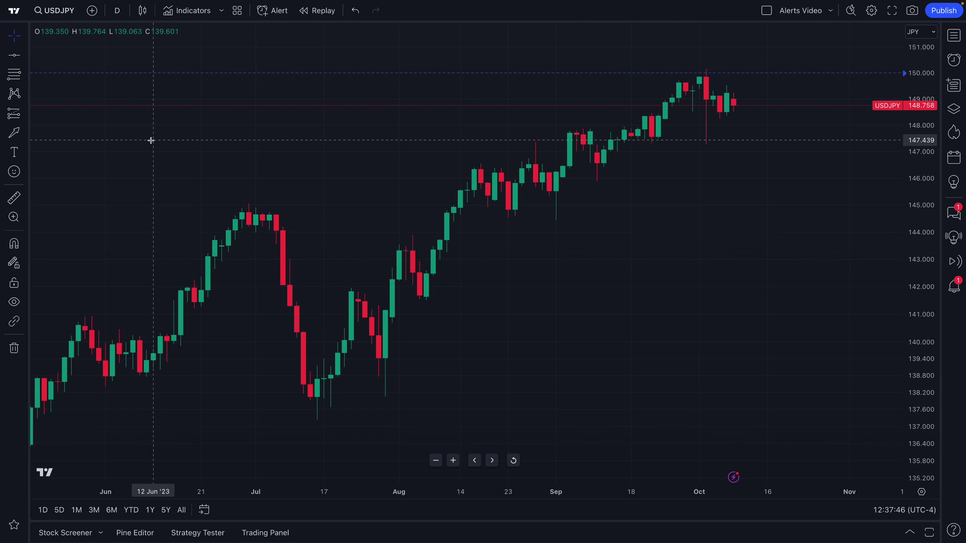
- Draw a trend line from the 13 Jul low near 137.409 up to about 149.965
click(26, 56)
click(70, 69)
click(310, 415)
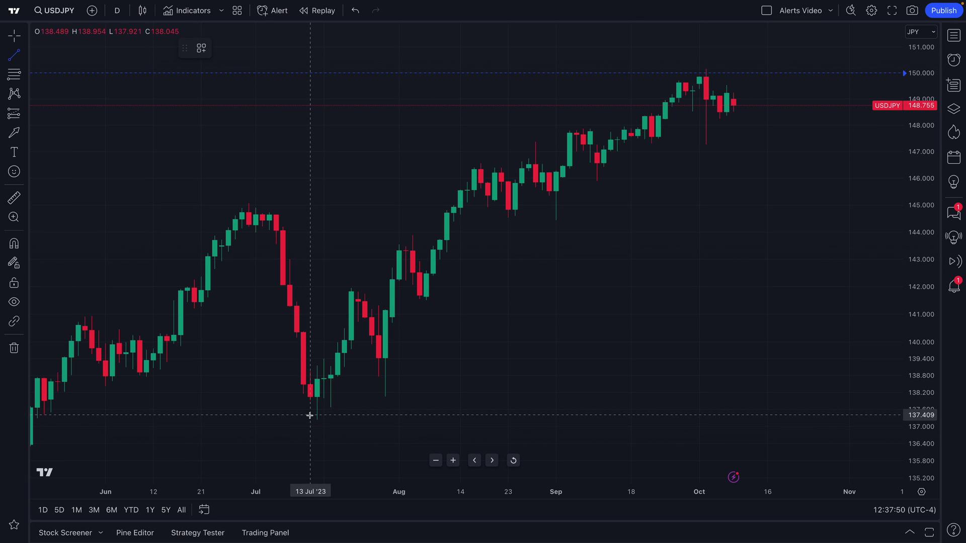
click(781, 74)
- Change the trend line's style from dashed to a solid line
double_click(780, 75)
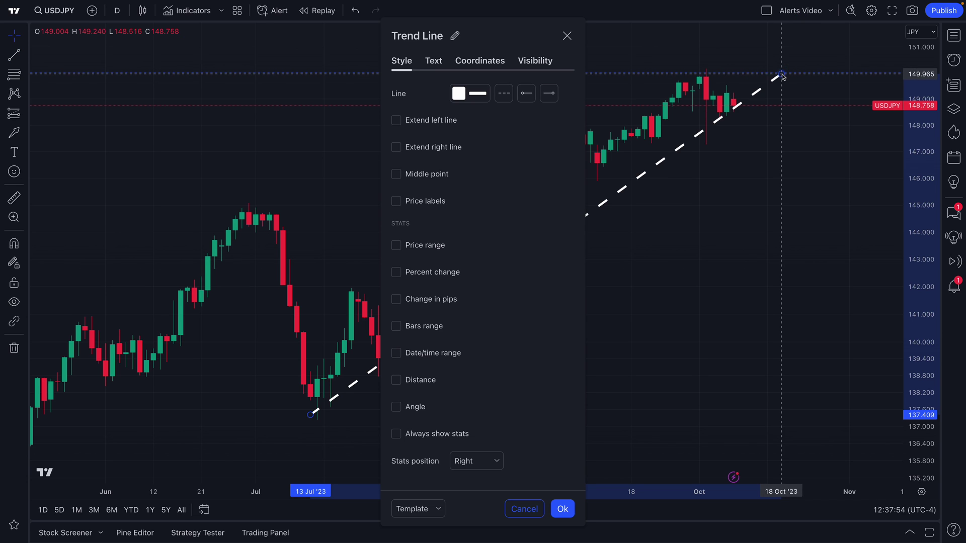
click(504, 94)
click(519, 117)
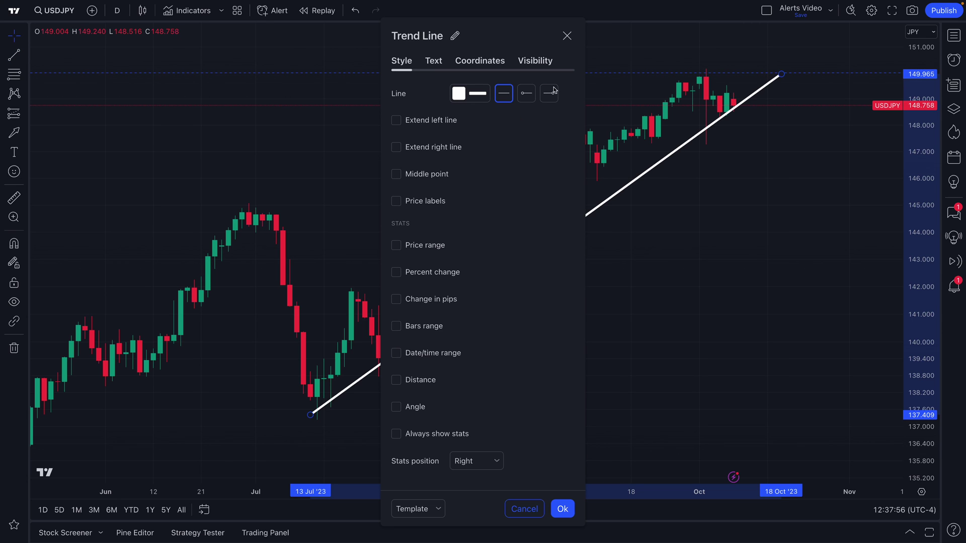
click(567, 36)
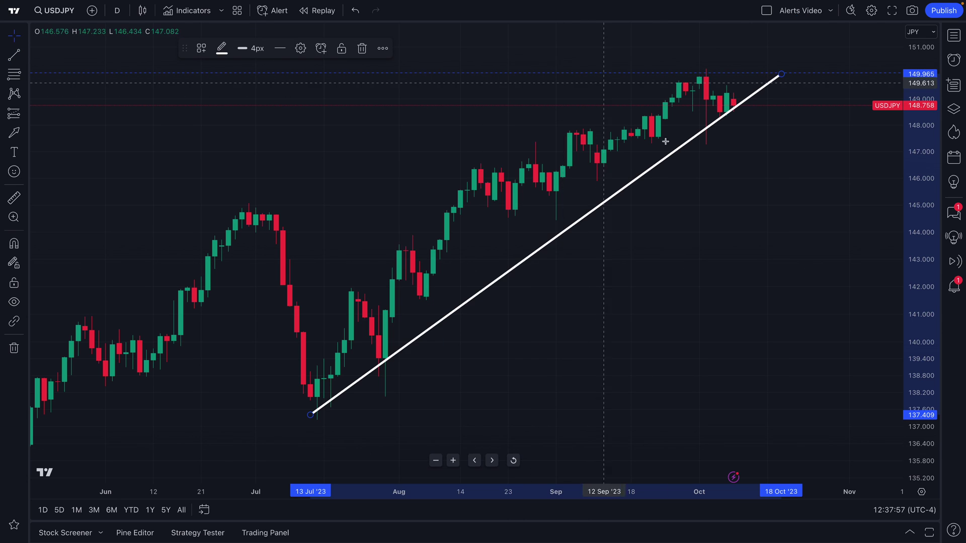
- Open a Create Alert draft for USDJPY crossing the trend line and move it left
right_click(741, 104)
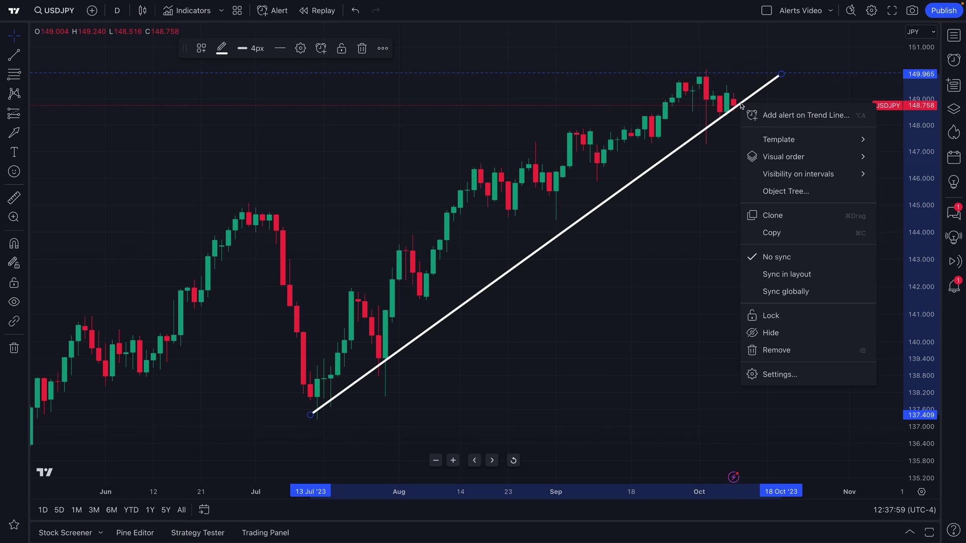
click(776, 115)
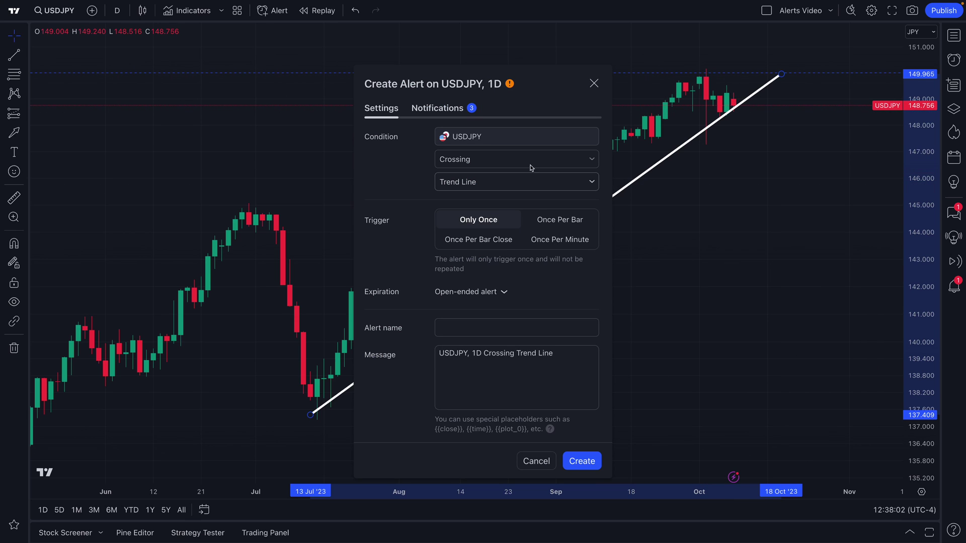
drag(546, 93, 302, 75)
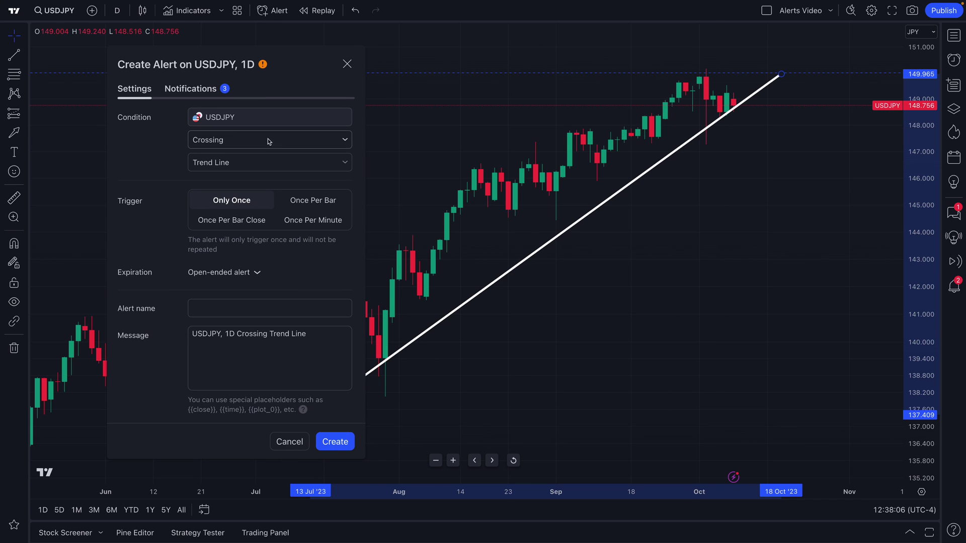
- Draw a test arrow down through the trend line, then delete it
click(14, 134)
click(734, 103)
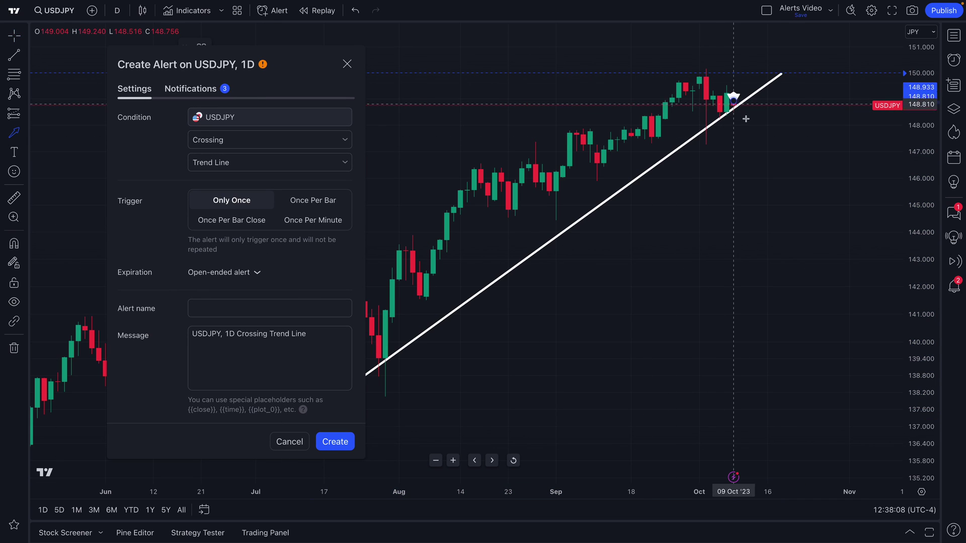
click(765, 145)
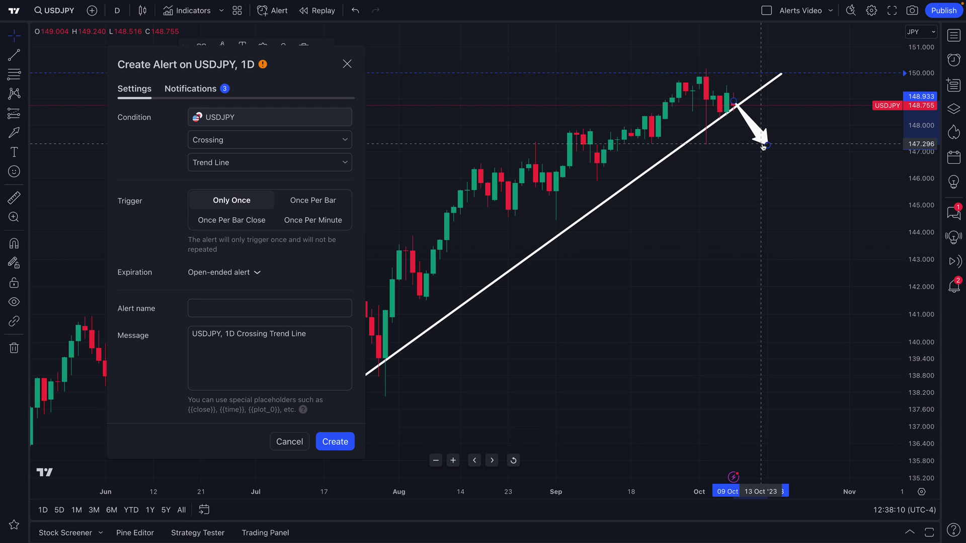
key(Delete)
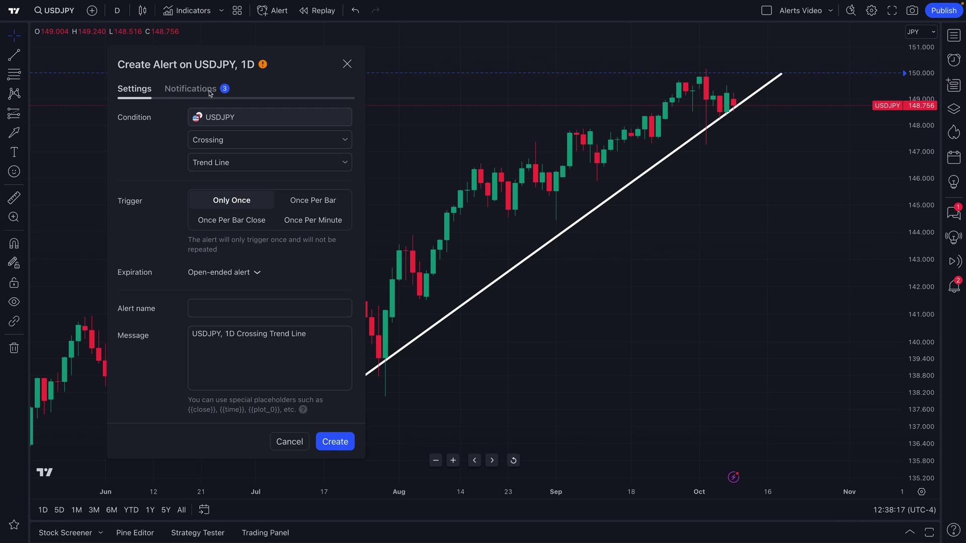
- Review the alert's Notifications options, then close the trend-line alert draft uncreated
click(179, 94)
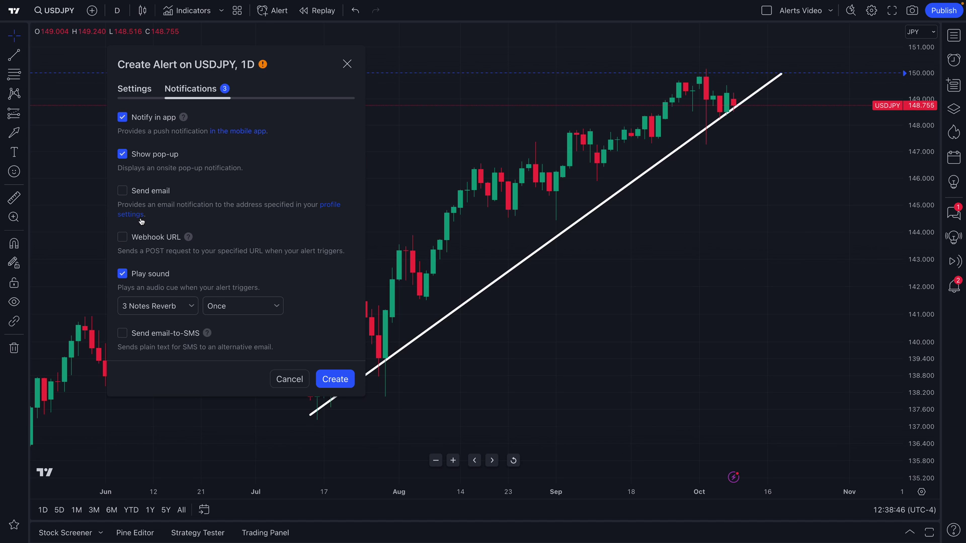
click(347, 64)
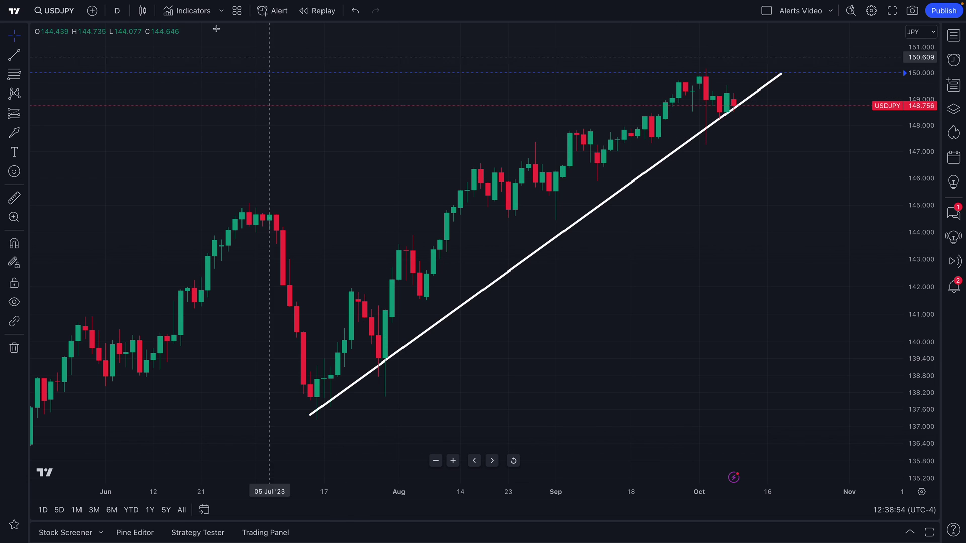
- Browse the Technicals indicators down to Rate Of Change and add it to the chart
click(191, 18)
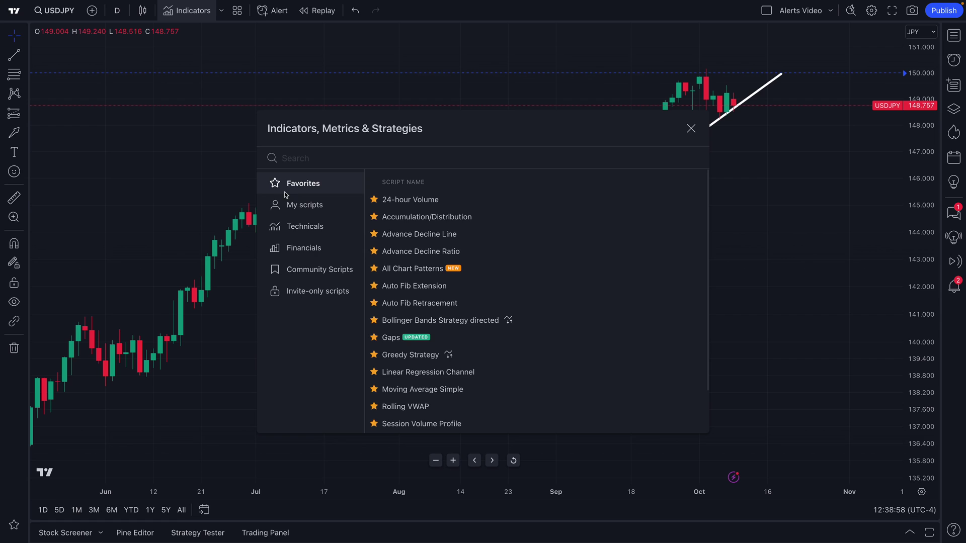
click(305, 246)
click(306, 236)
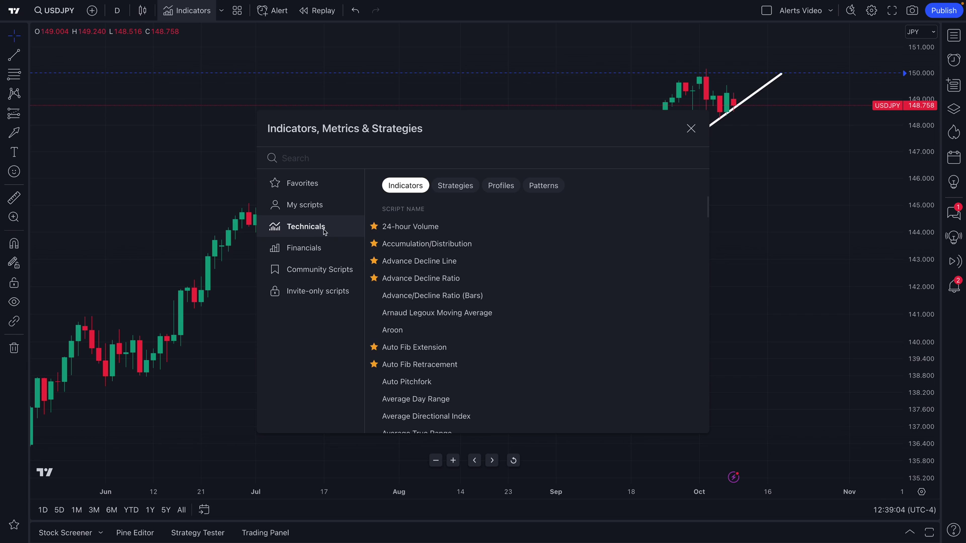
scroll(435, 326, down, 10)
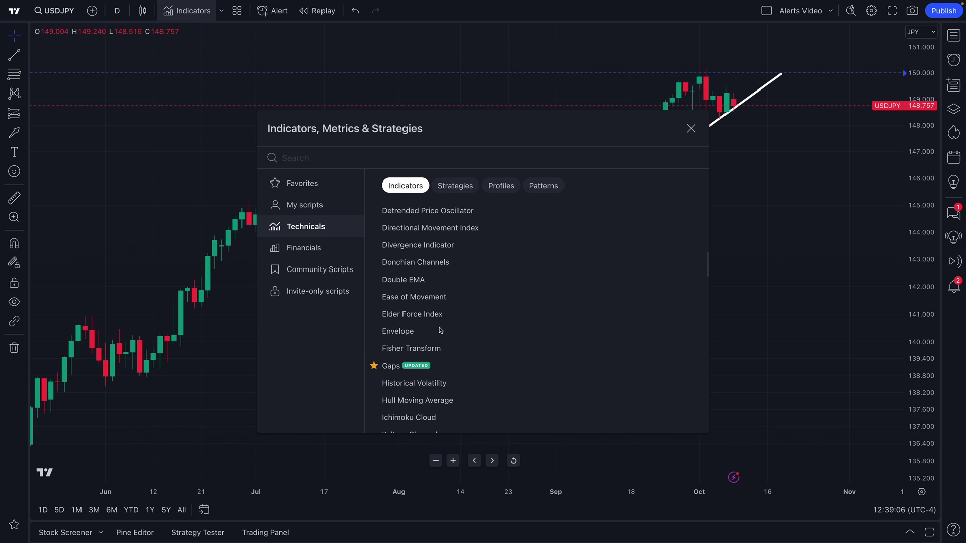
scroll(440, 330, down, 5)
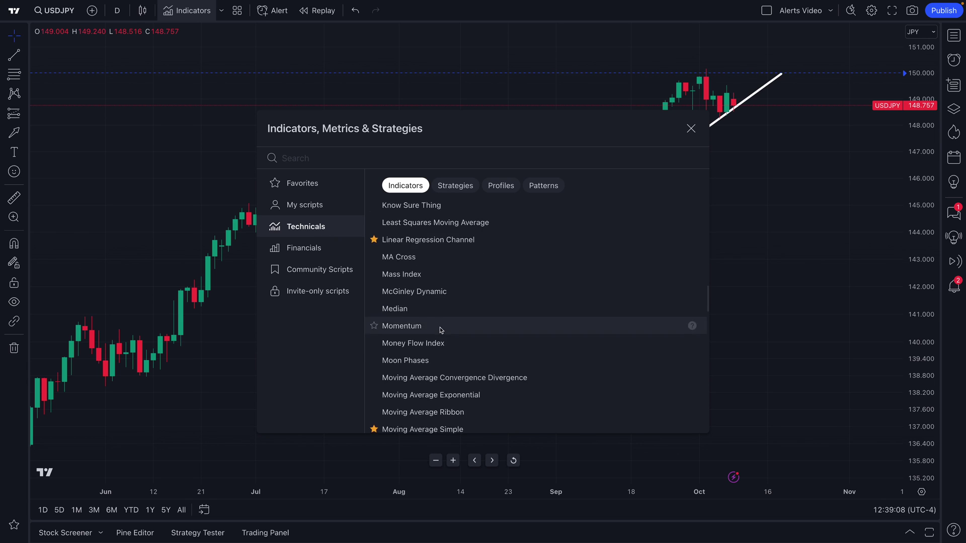
scroll(440, 329, down, 3)
scroll(441, 326, up, 1)
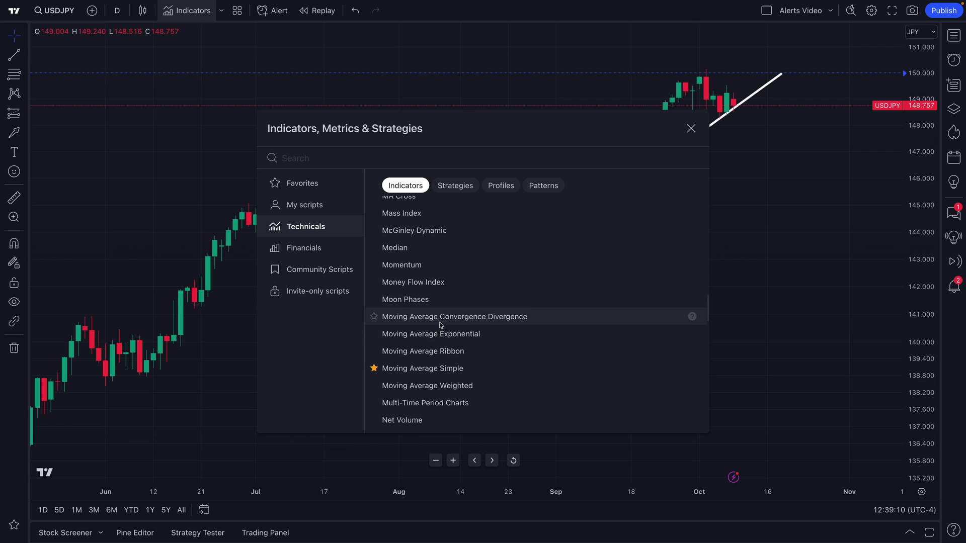
scroll(439, 315, down, 3)
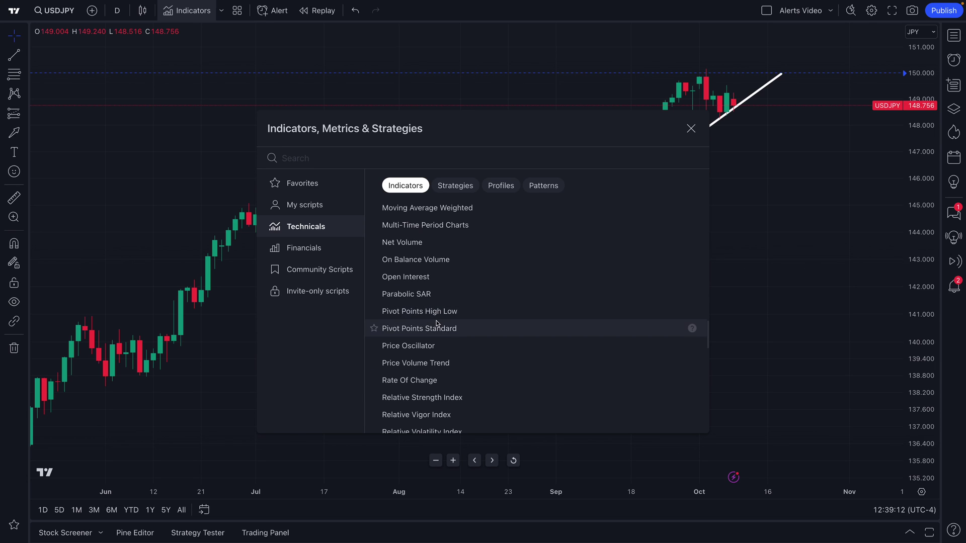
scroll(443, 372, down, 2)
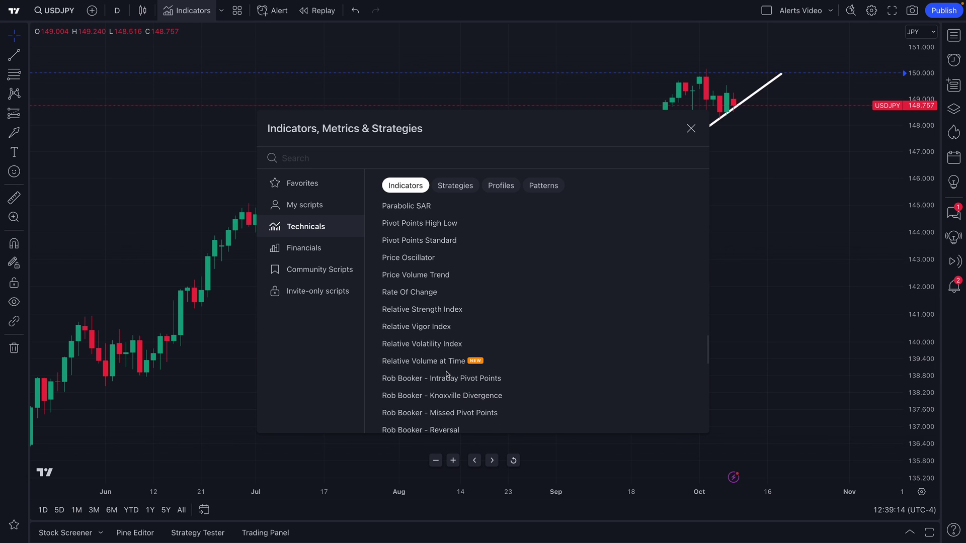
scroll(446, 375, up, 1)
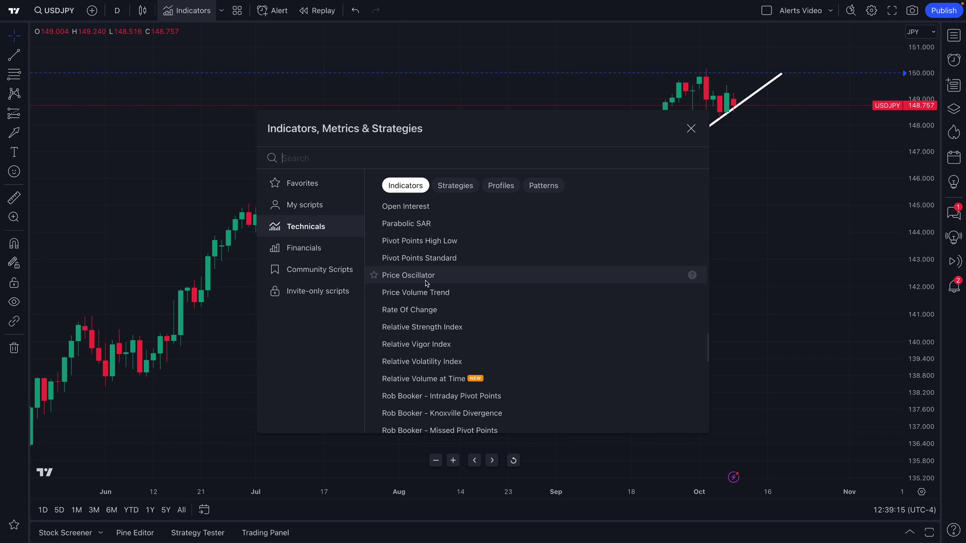
click(425, 310)
- Close the indicators browser, then open and discard a ROC crossing 0.42 alert draft
click(690, 129)
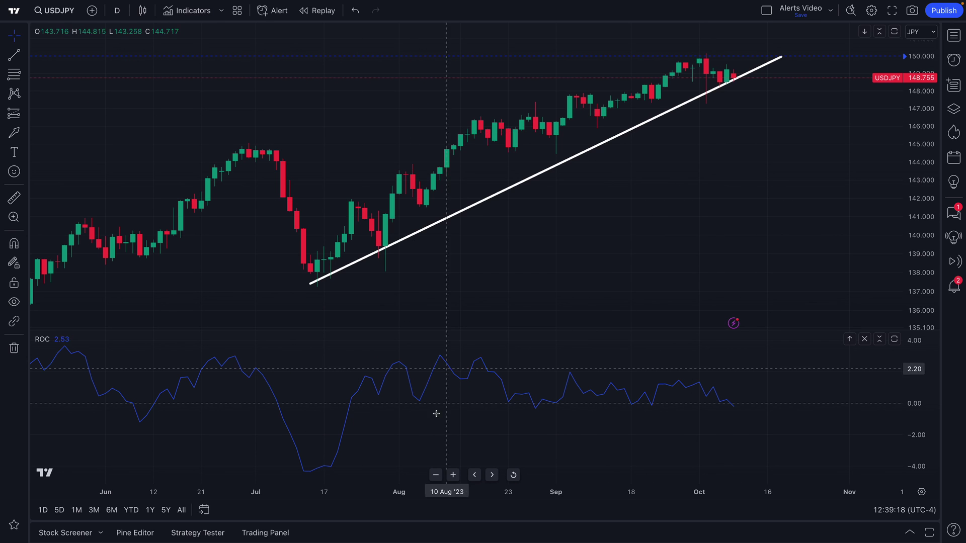
scroll(467, 398, down, 3)
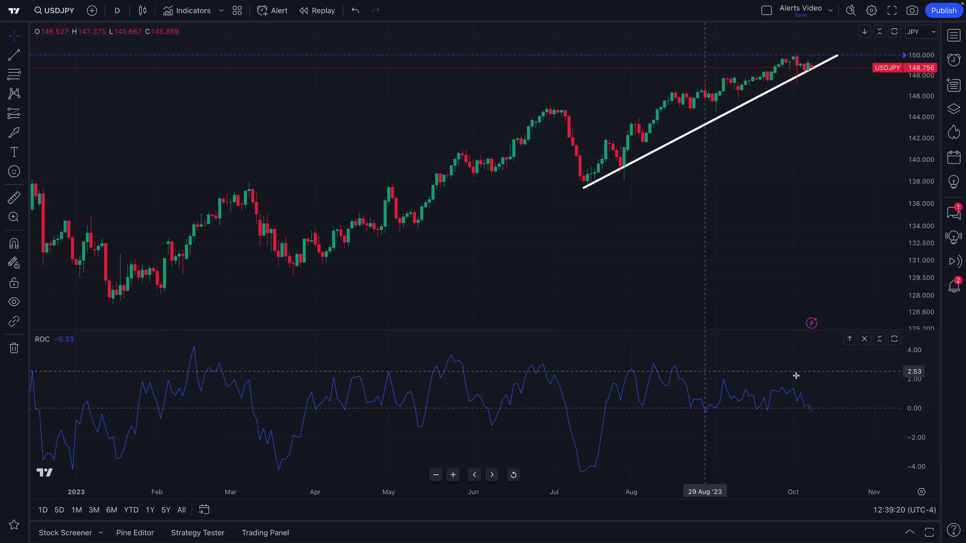
right_click(803, 404)
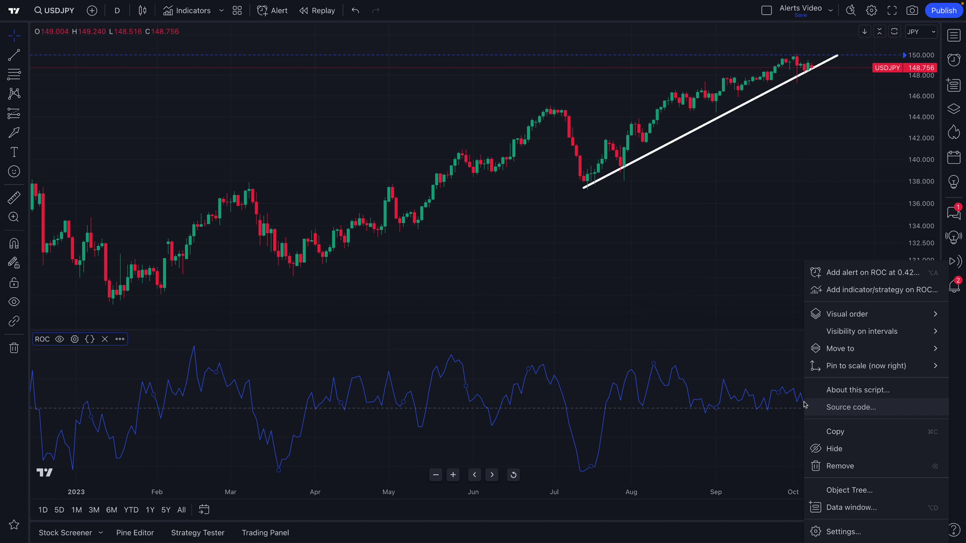
click(863, 275)
drag(509, 92, 270, 91)
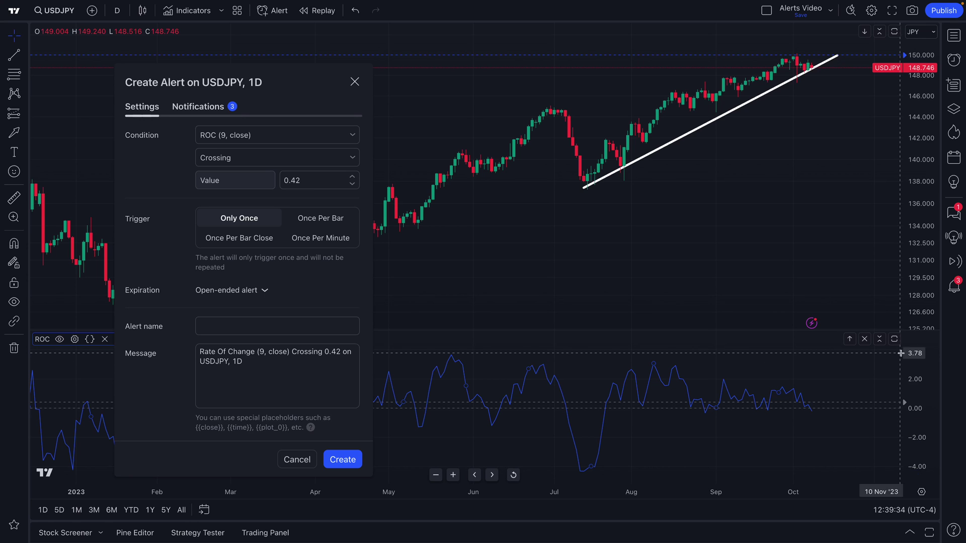
click(355, 82)
- Remove the ROC pane and delete the white trend line
click(106, 340)
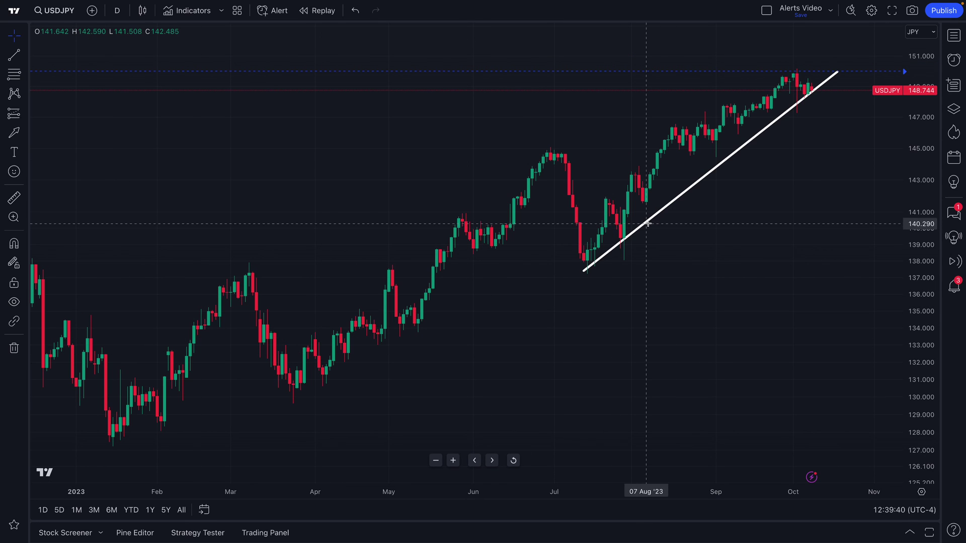
click(647, 223)
key(Delete)
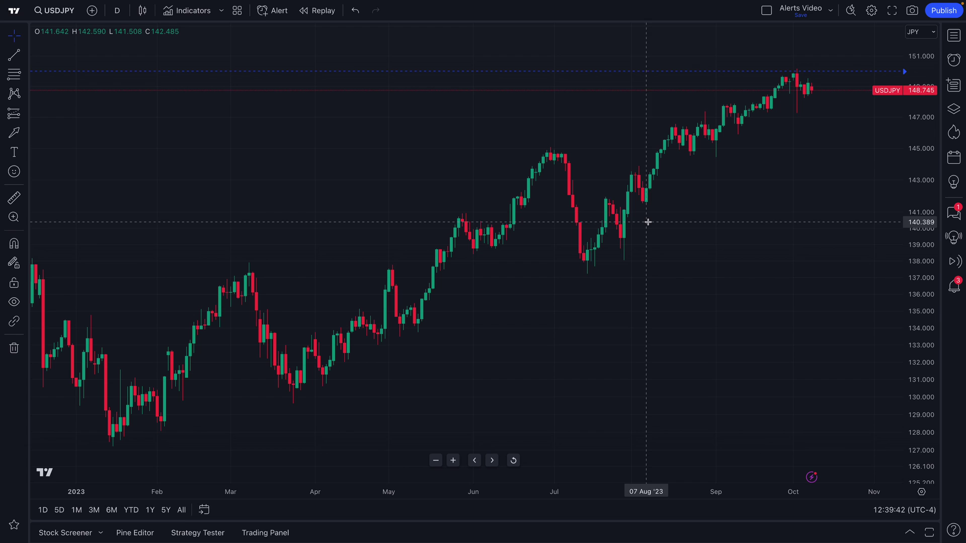
- Remove the USDJPY Alert Test #1 price alert and confirm the deletion
right_click(652, 74)
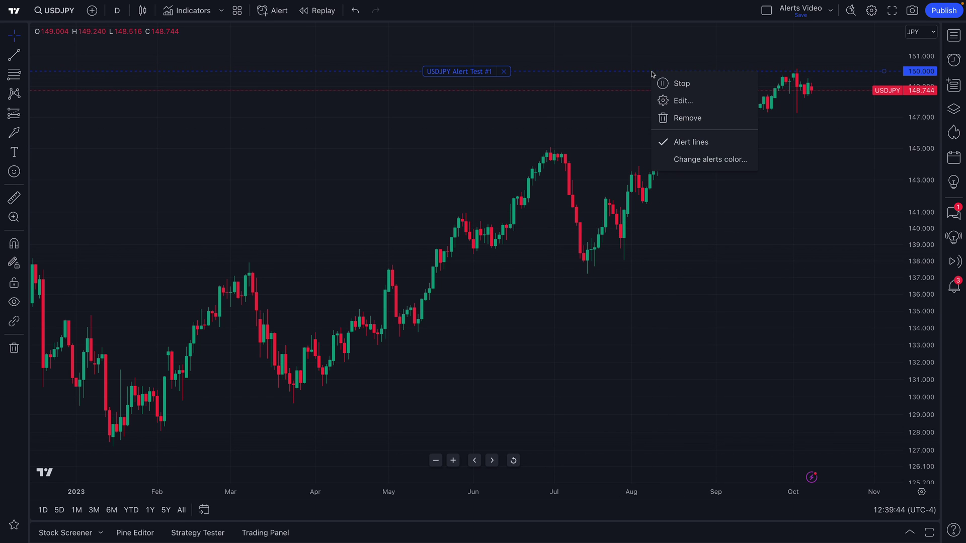
click(685, 118)
click(578, 304)
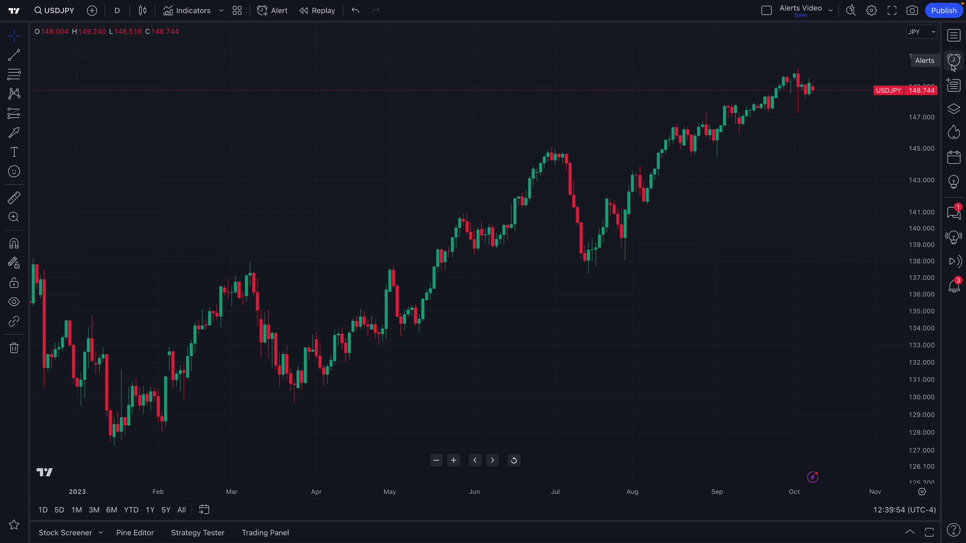
- Show the saved alerts list and scroll through it, returning to BTCUSD Support Line at the top
click(954, 62)
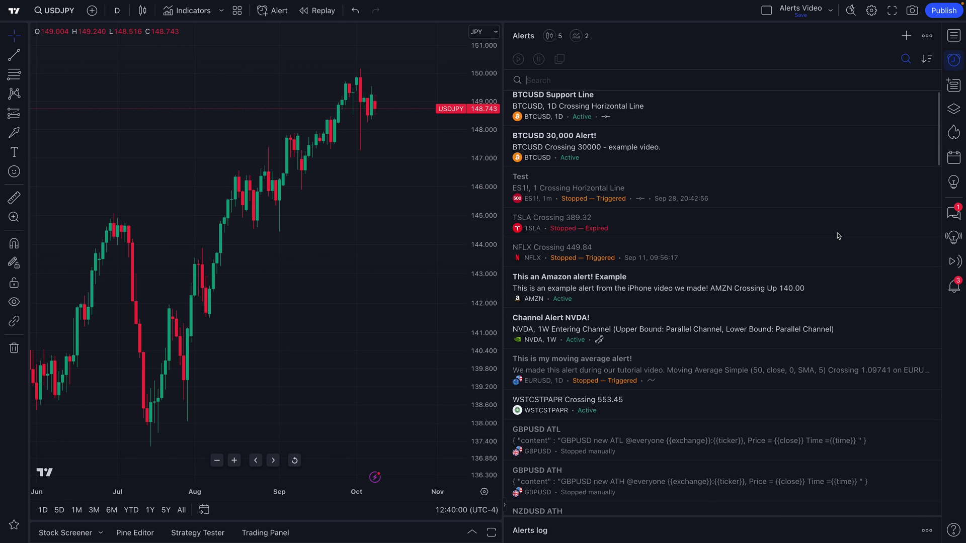
scroll(805, 241, down, 6)
scroll(799, 243, down, 10)
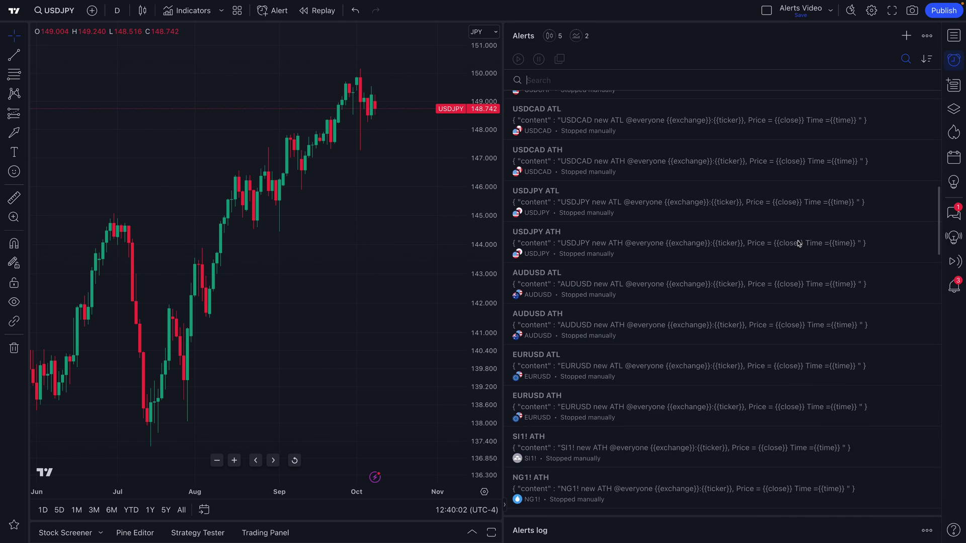
scroll(799, 242, down, 10)
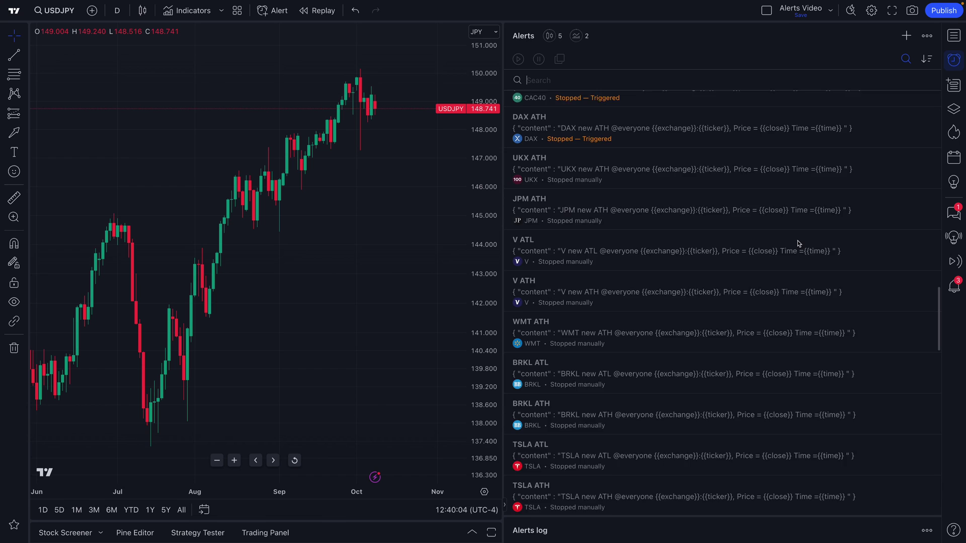
scroll(796, 245, down, 10)
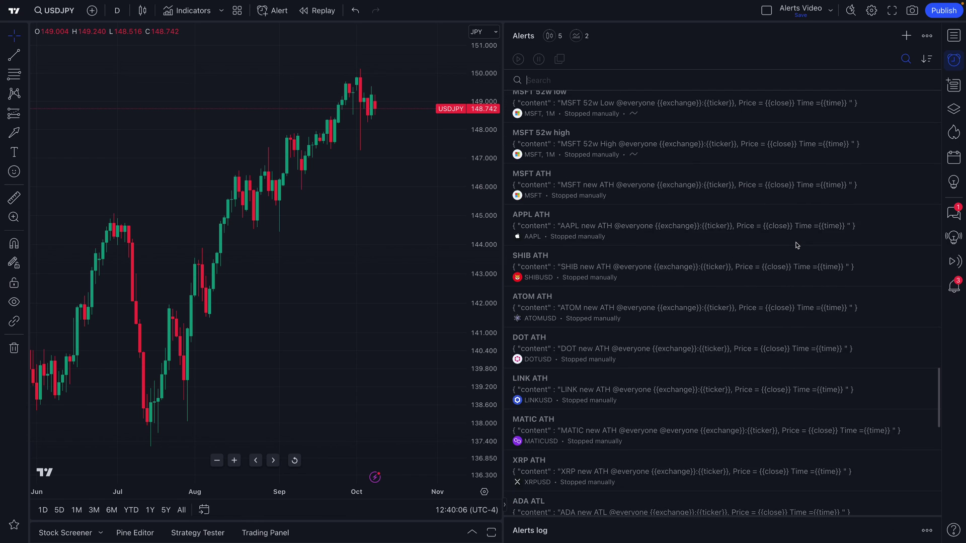
scroll(796, 245, down, 10)
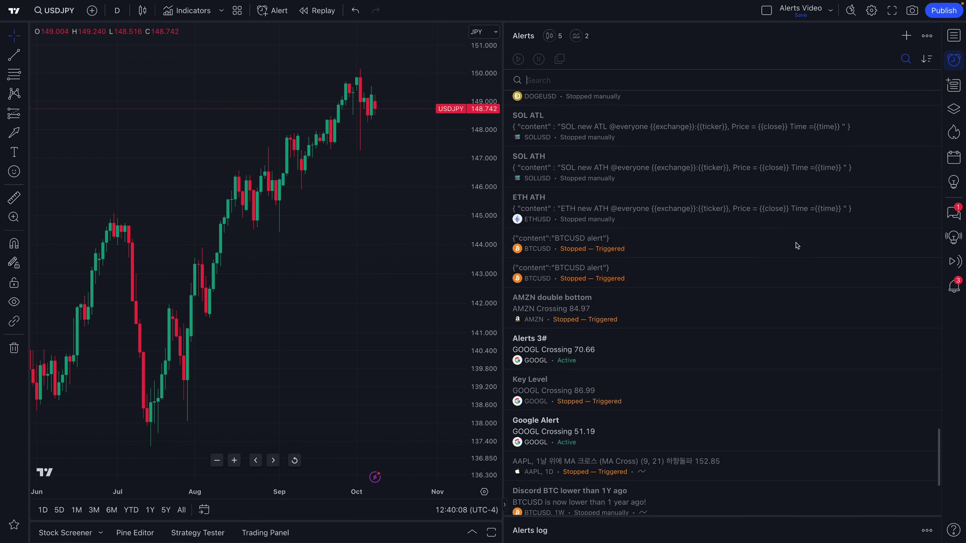
scroll(796, 245, up, 15)
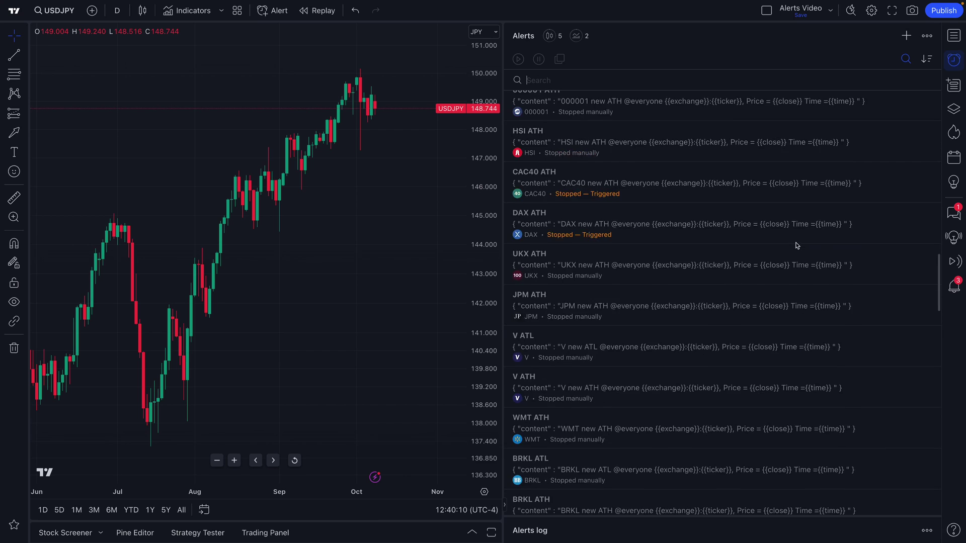
scroll(796, 245, up, 5)
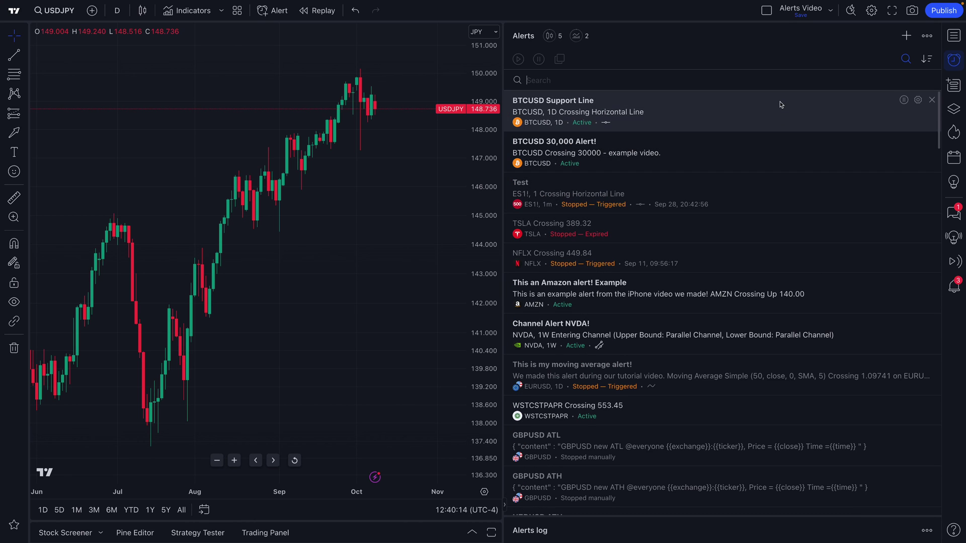
click(928, 62)
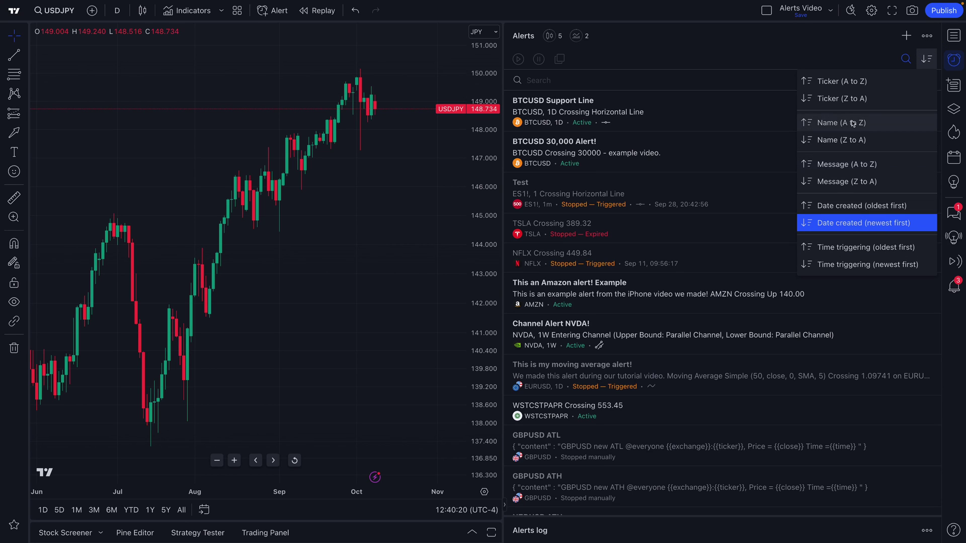
click(925, 61)
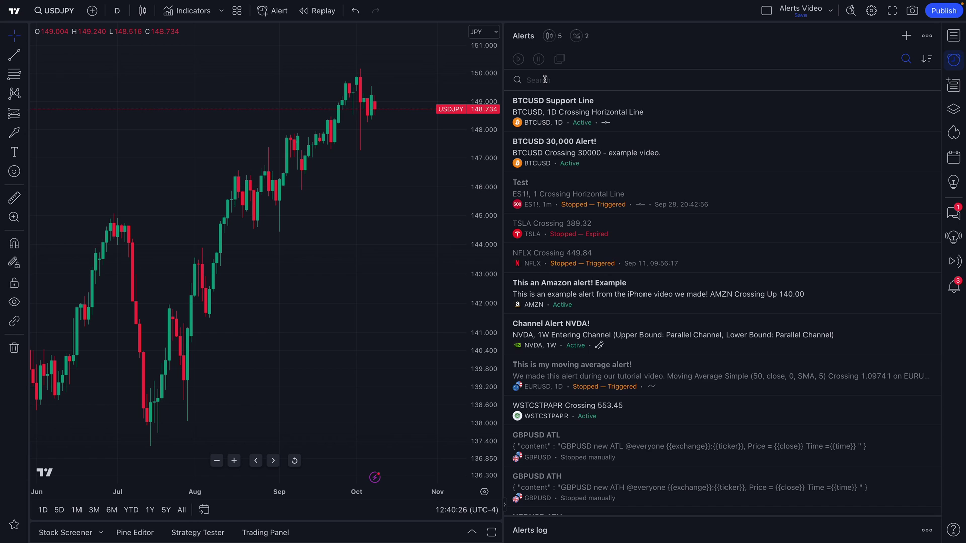
text(USDJPY)
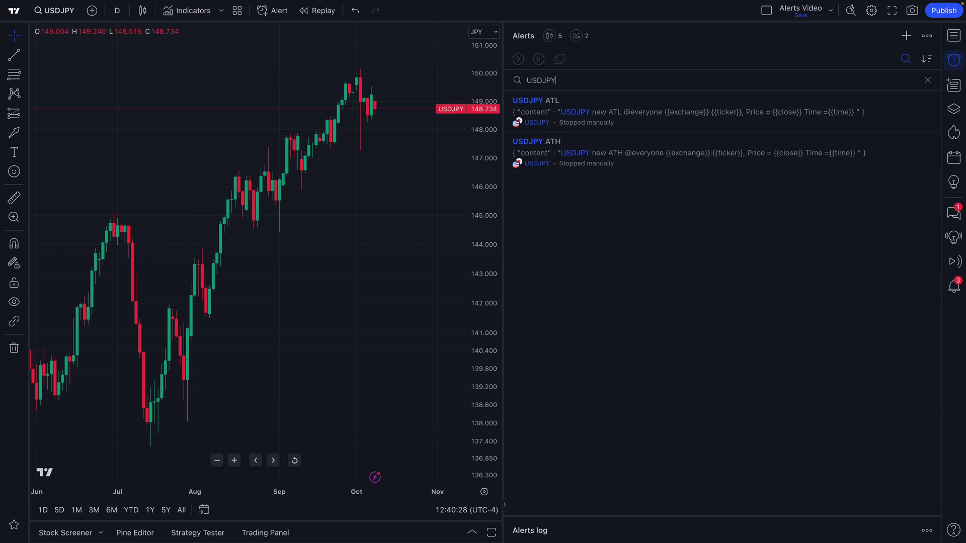
drag(559, 81, 527, 81)
click(927, 80)
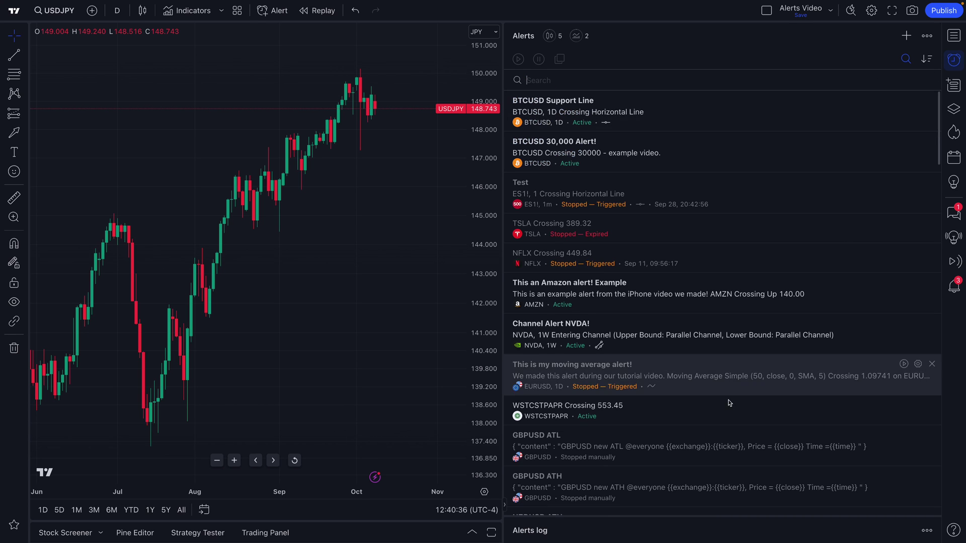
mouse_move(722, 517)
mouse_down()
mouse_move(715, 251)
mouse_move(725, 505)
mouse_up()
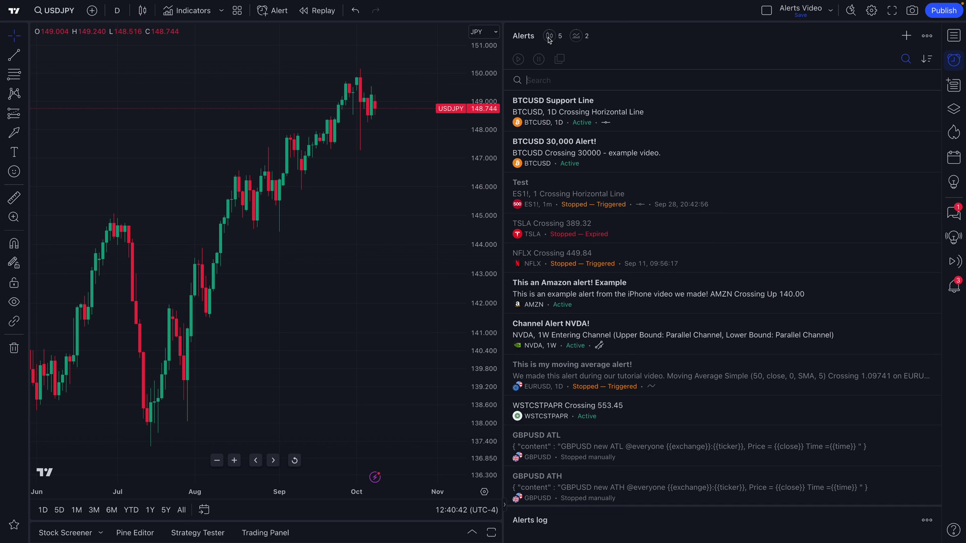
mouse_move(550, 40)
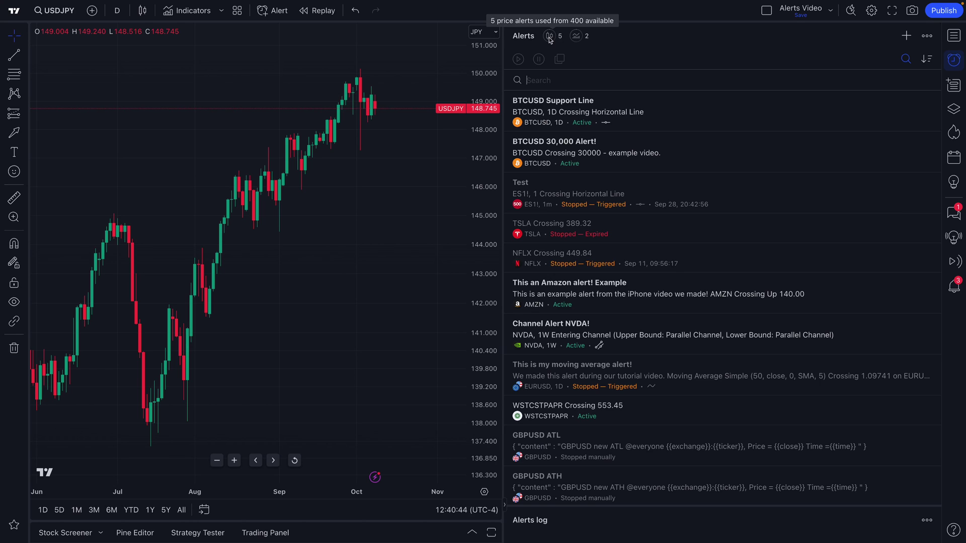
mouse_move(580, 36)
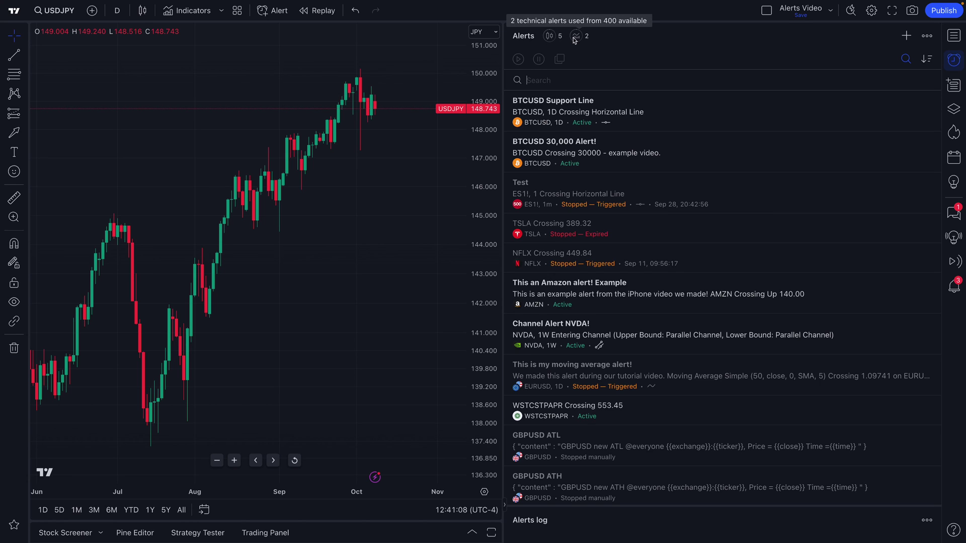
- Close the Alerts panel and zoom the USDJPY chart in on recent price bars
click(953, 60)
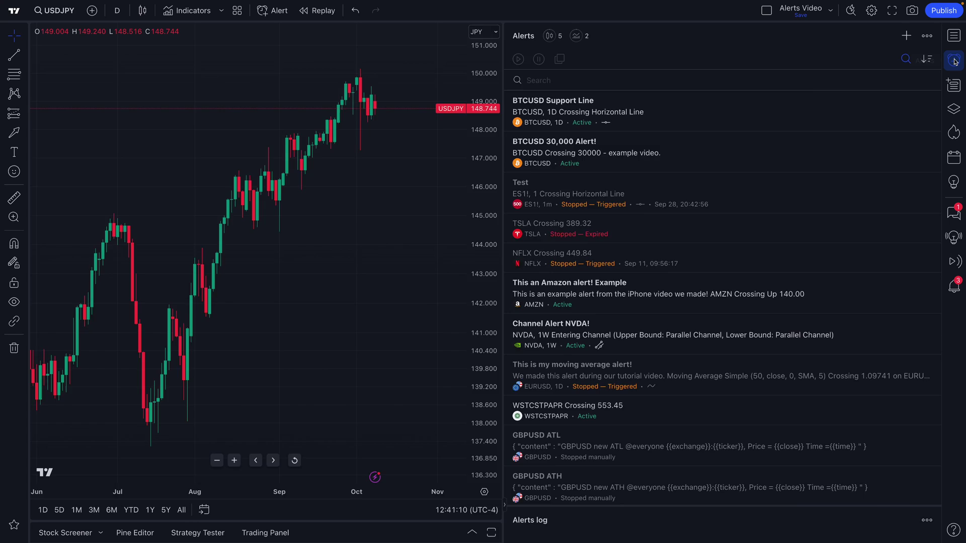
scroll(530, 162, up, 5)
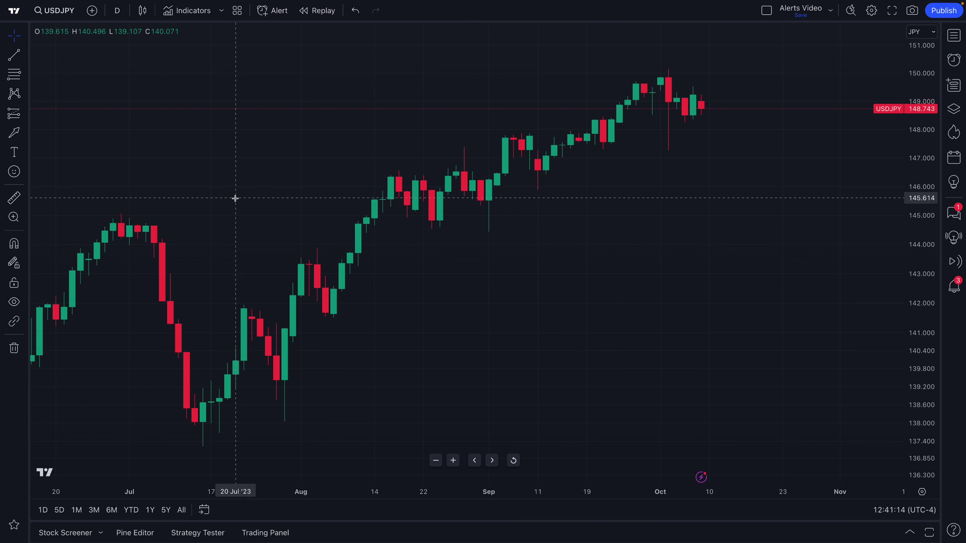
scroll(233, 197, up, 2)
scroll(455, 205, up, 3)
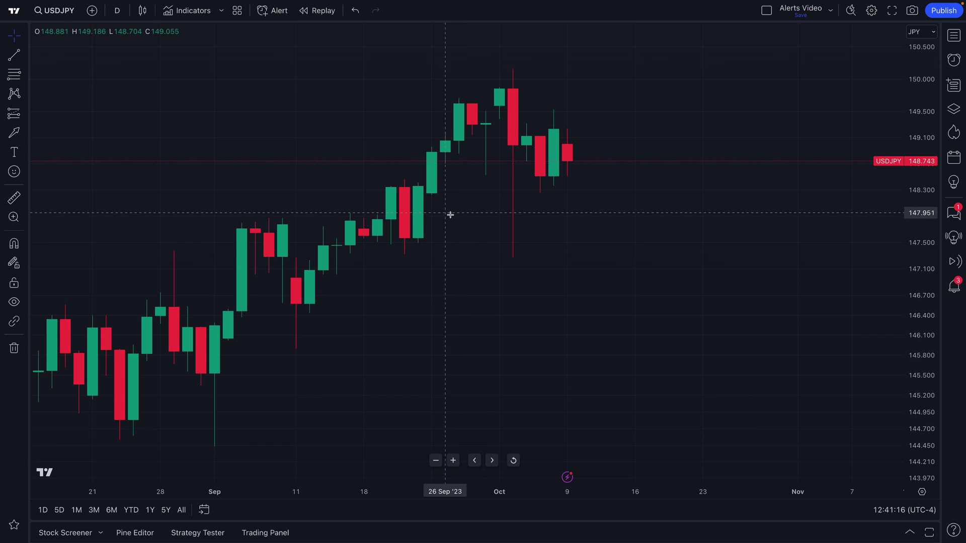
scroll(456, 216, left, 2)
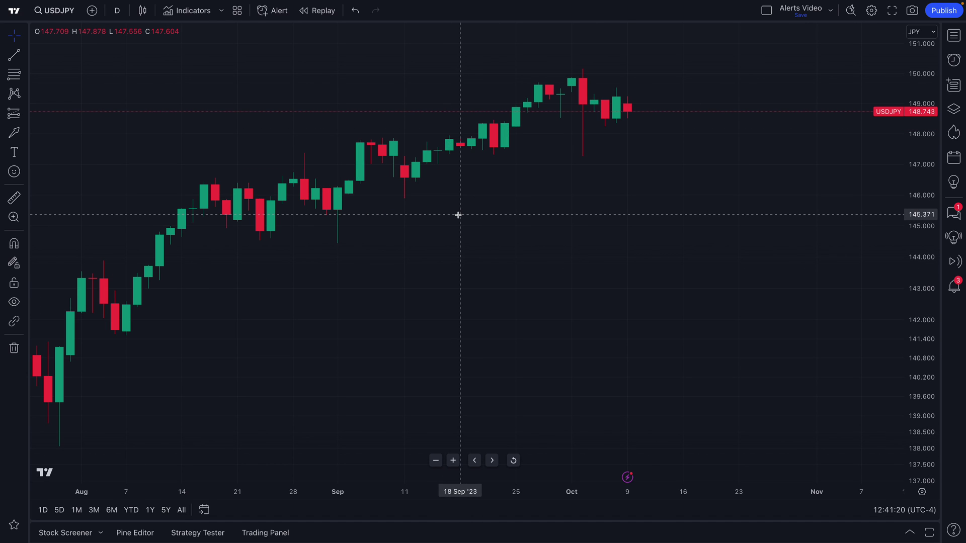
- Add a USDJPY alert at price 150.622 and move its form to the left
right_click(640, 59)
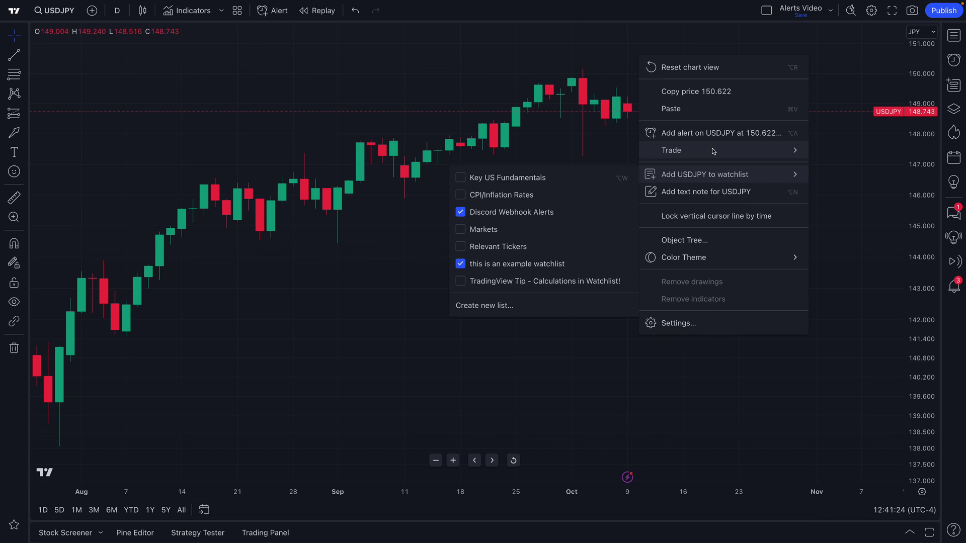
click(709, 133)
drag(533, 89, 295, 89)
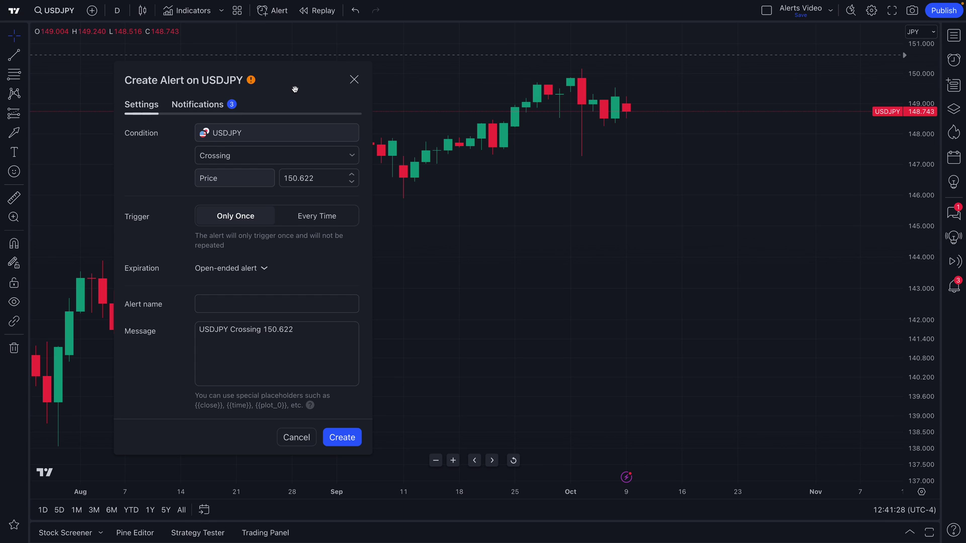